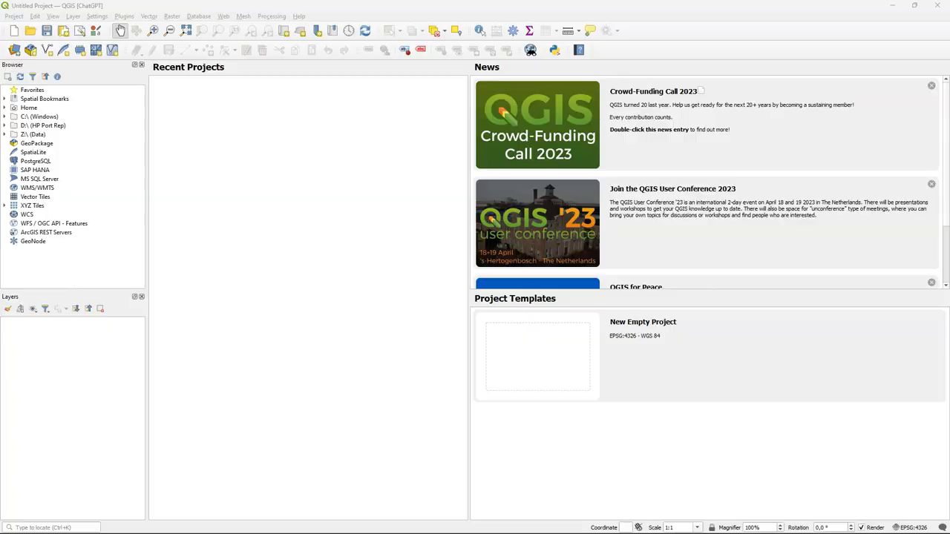
# Step: Search the plugin repository for 'chatgpt' and install the QChatGPT plugin
pyautogui.click(124, 16)
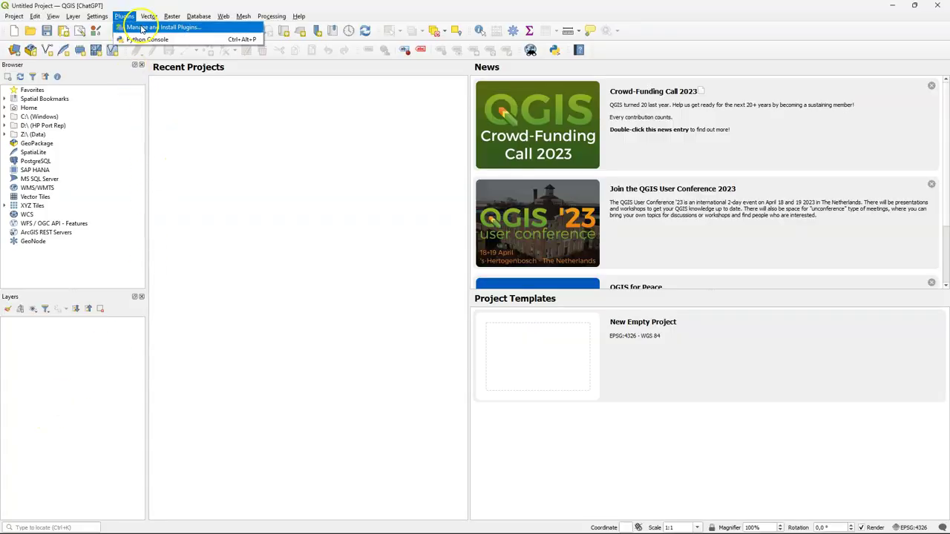
pyautogui.click(142, 28)
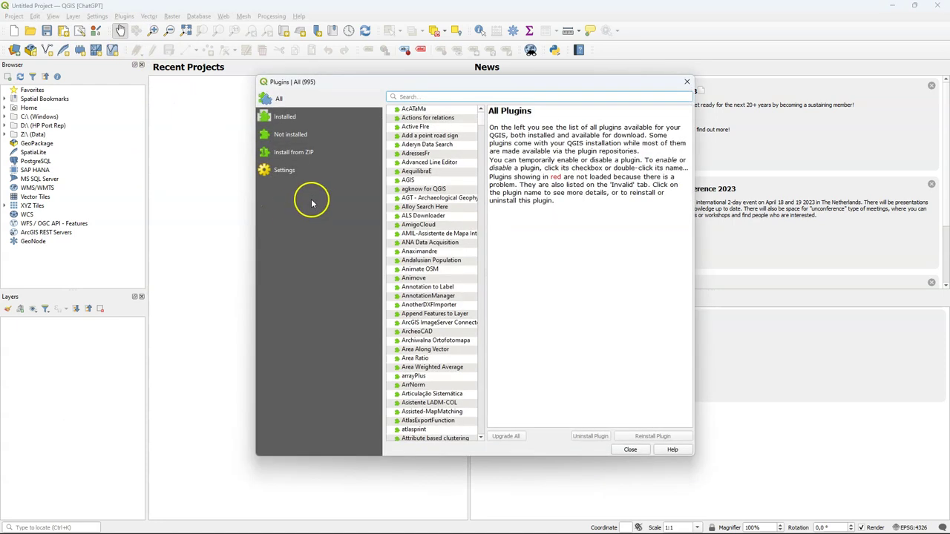
pyautogui.write('chatg')
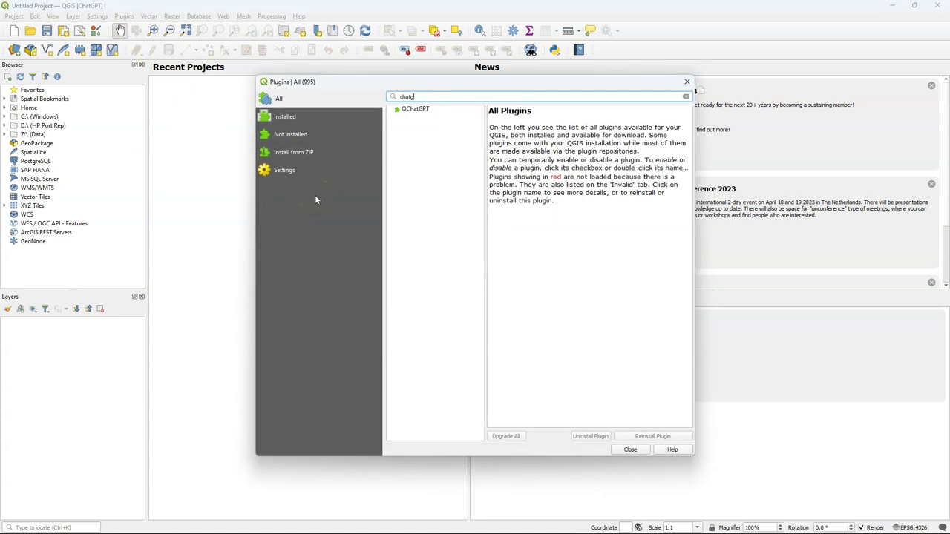
pyautogui.write('pt')
pyautogui.click(420, 109)
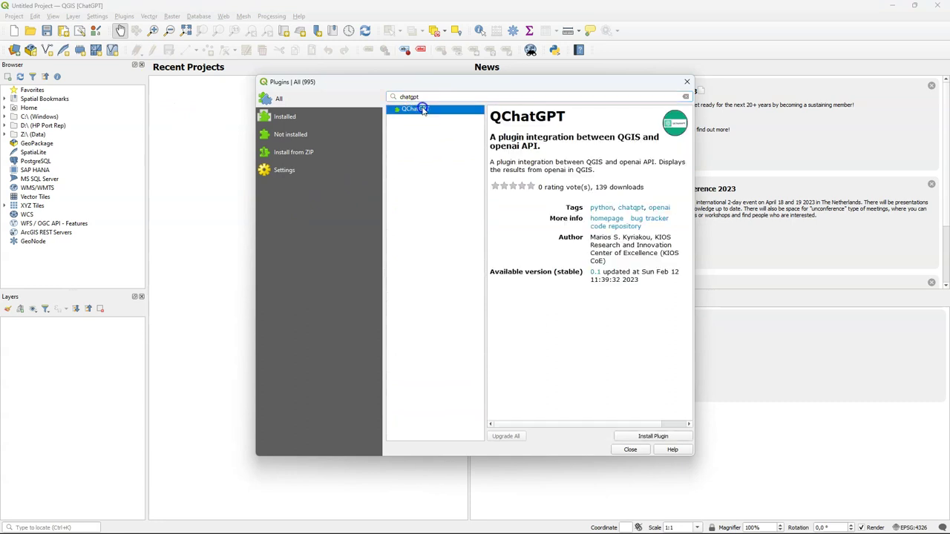
pyautogui.click(653, 437)
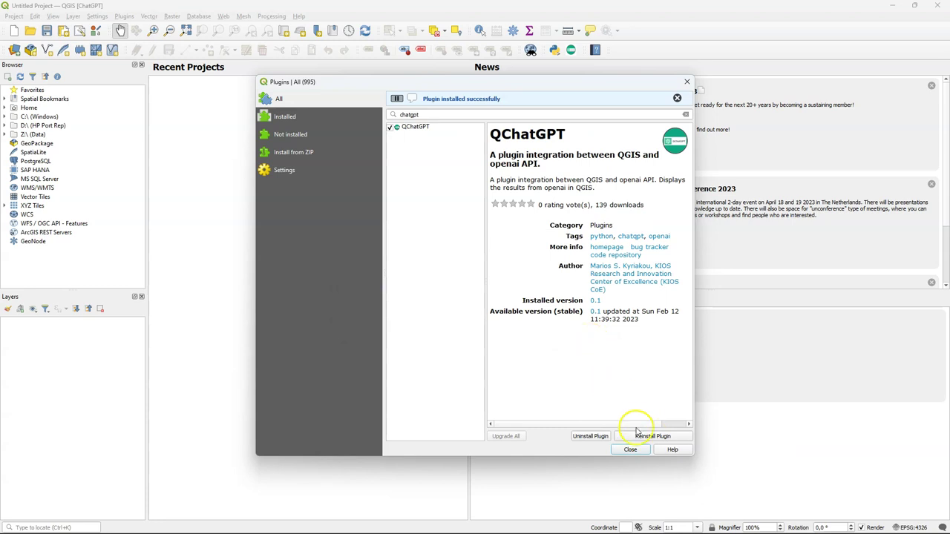
pyautogui.click(630, 451)
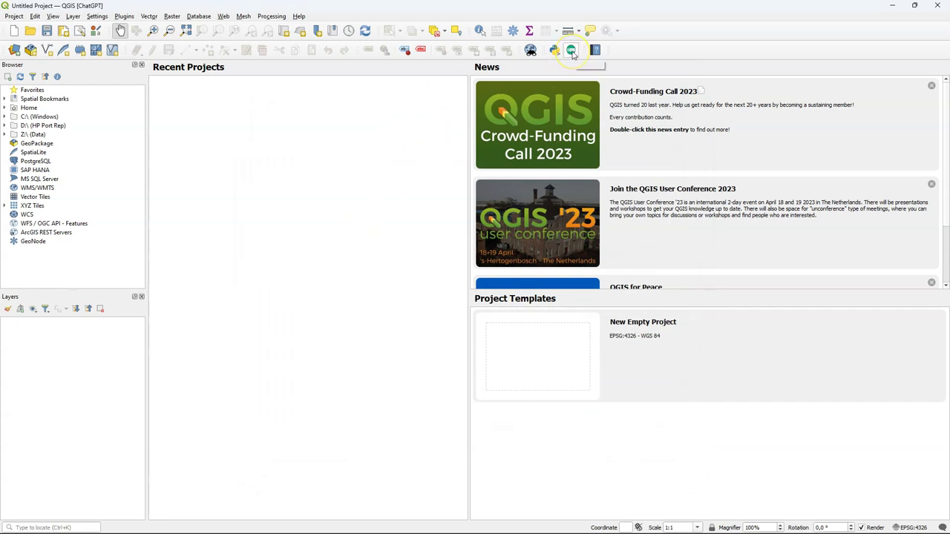
# Step: Check the Plugins menu for the new QChatGPT entry without choosing anything
pyautogui.click(124, 16)
pyautogui.moveTo(141, 52)
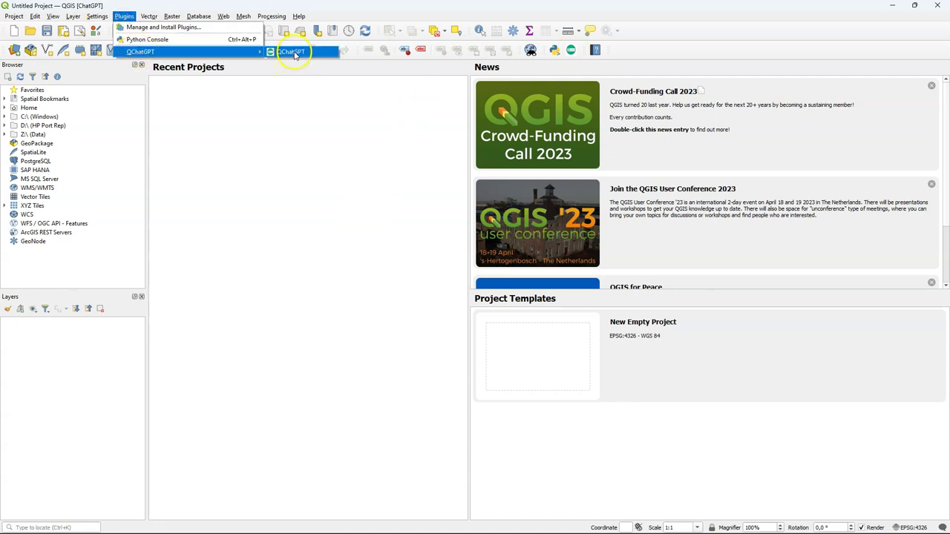
pyautogui.click(701, 57)
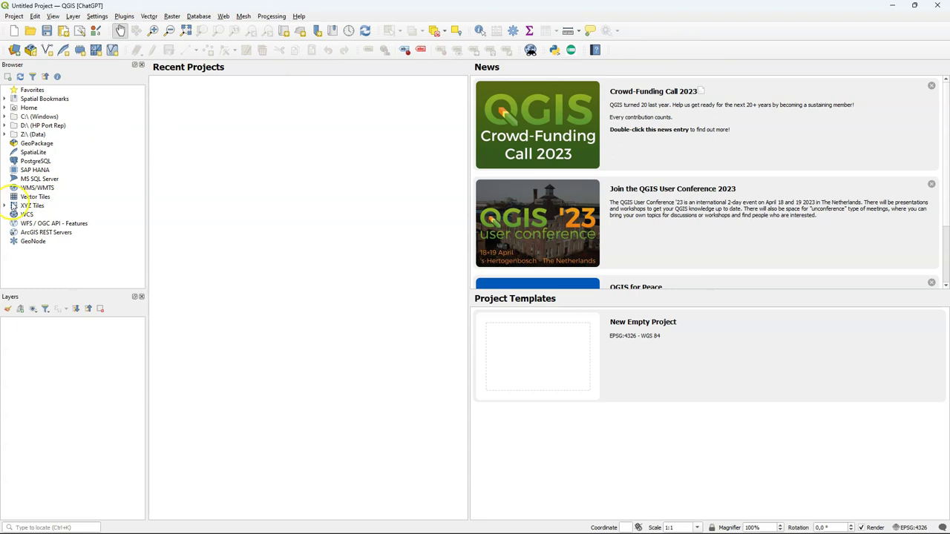
# Step: Add the OpenStreetMap XYZ tile layer as a basemap and zoom in
pyautogui.click(6, 205)
pyautogui.click(41, 224)
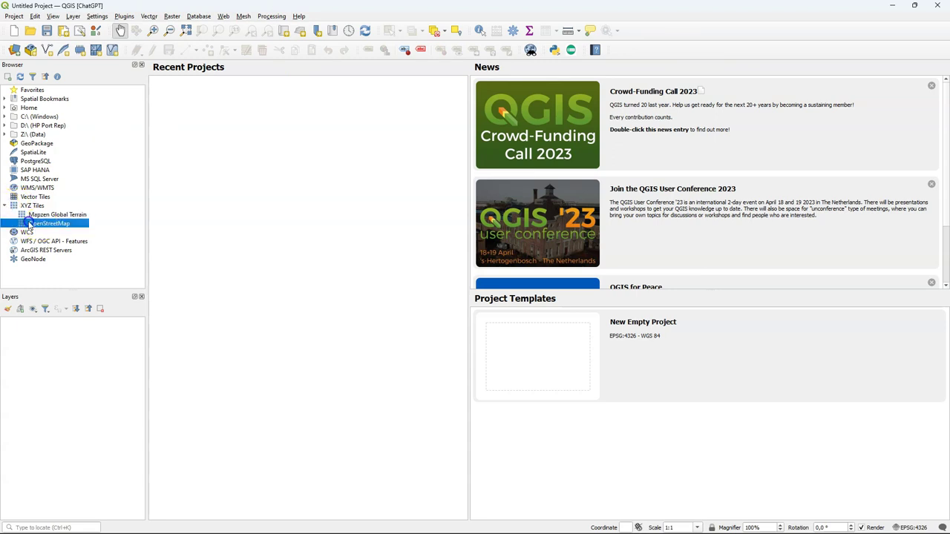
pyautogui.doubleClick(30, 223)
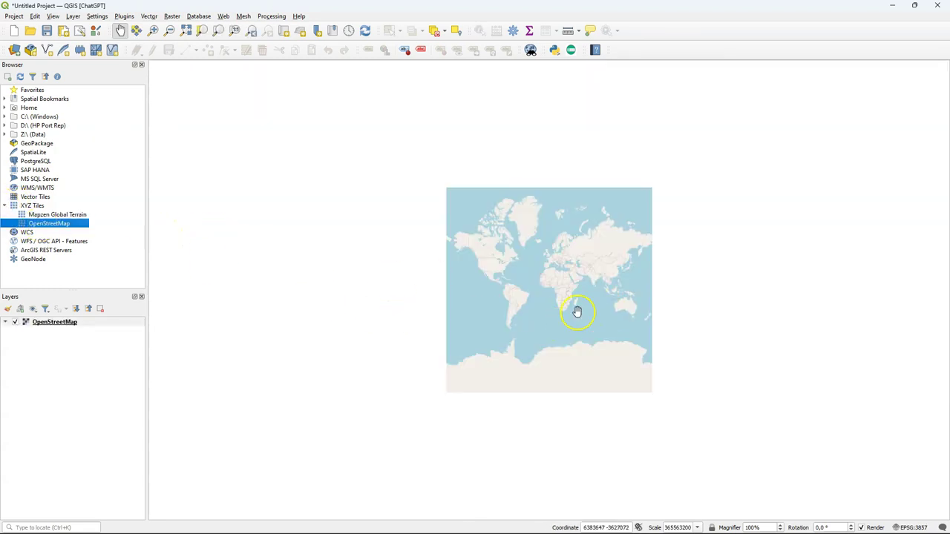
pyautogui.scroll(2, 568, 269)
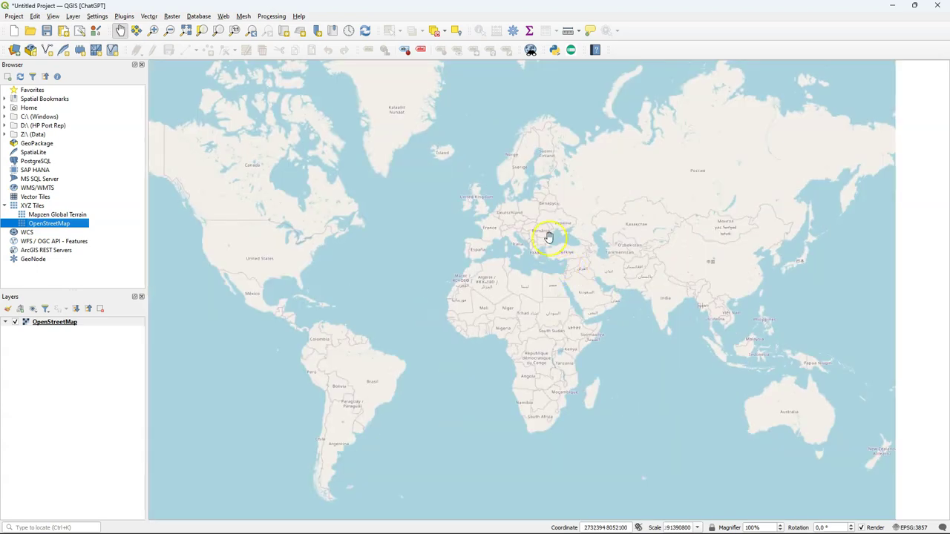
# Step: Ask QChatGPT 'How can I use the QGIS ChatGPT plugin?' and move its window upper left
pyautogui.click(570, 50)
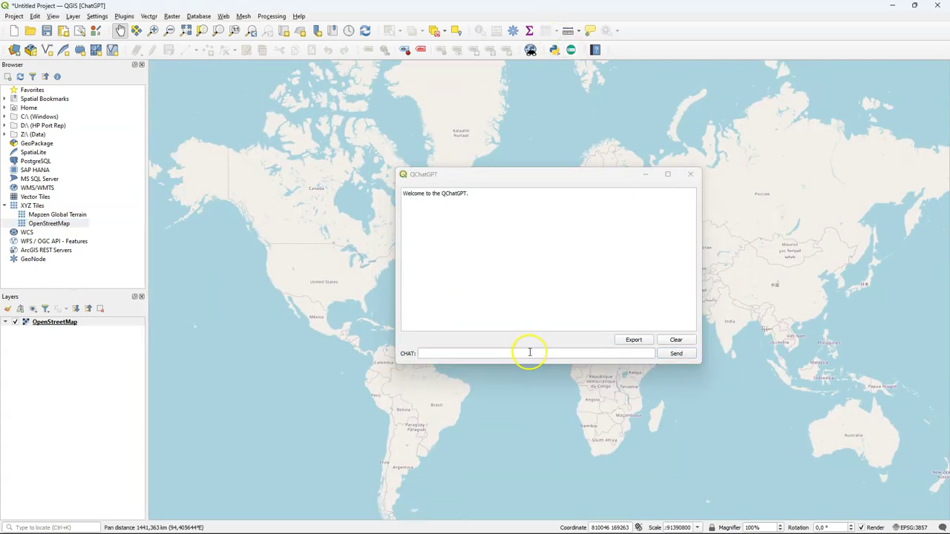
pyautogui.click(527, 353)
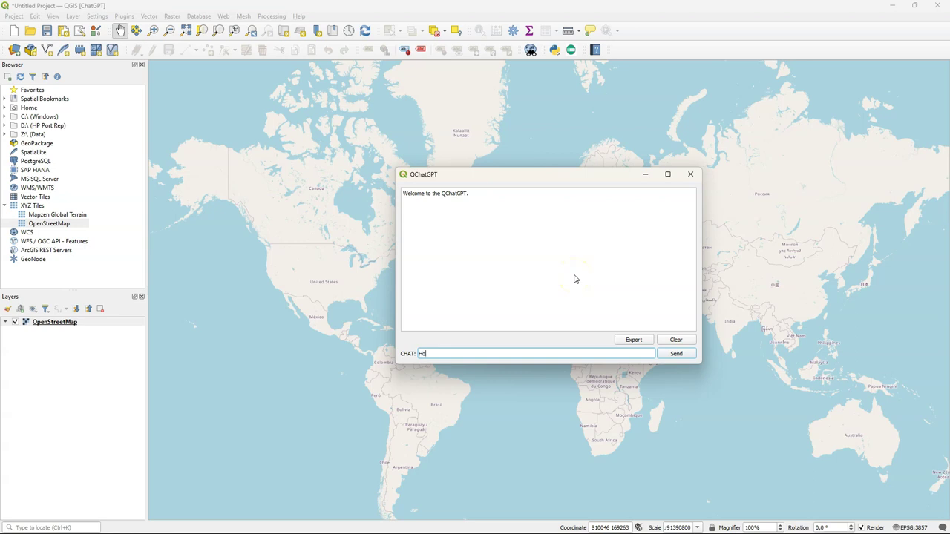
pyautogui.click(674, 354)
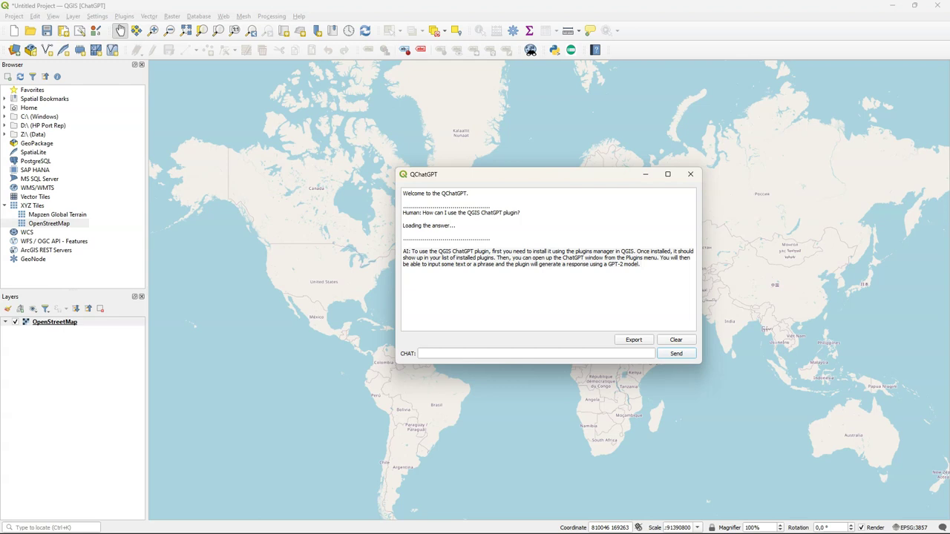
pyautogui.moveTo(527, 173); pyautogui.dragTo(268, 152)
# Step: Zoom to the Netherlands, get EPSG:28992 from QChatGPT, and open the project CRS settings
pyautogui.scroll(5, 551, 219)
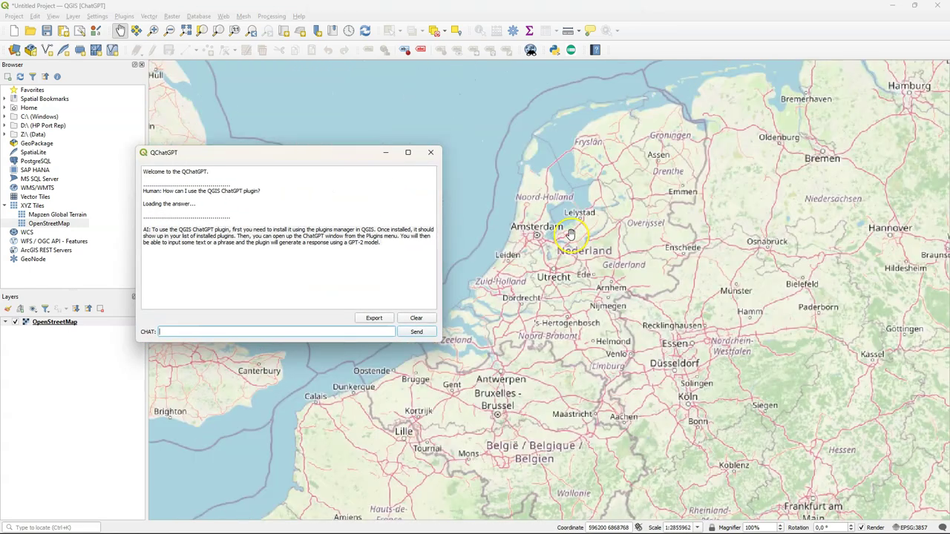
pyautogui.moveTo(570, 234); pyautogui.dragTo(643, 255)
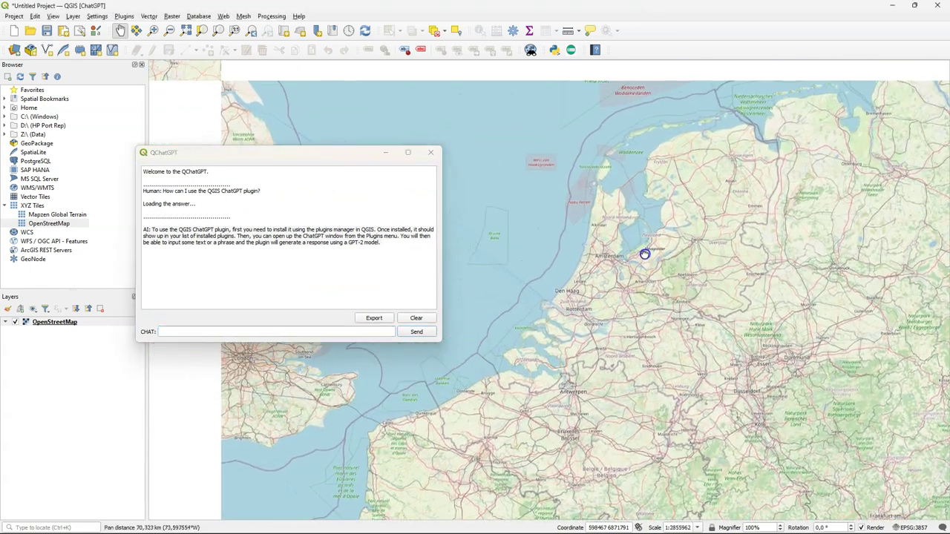
pyautogui.click(265, 334)
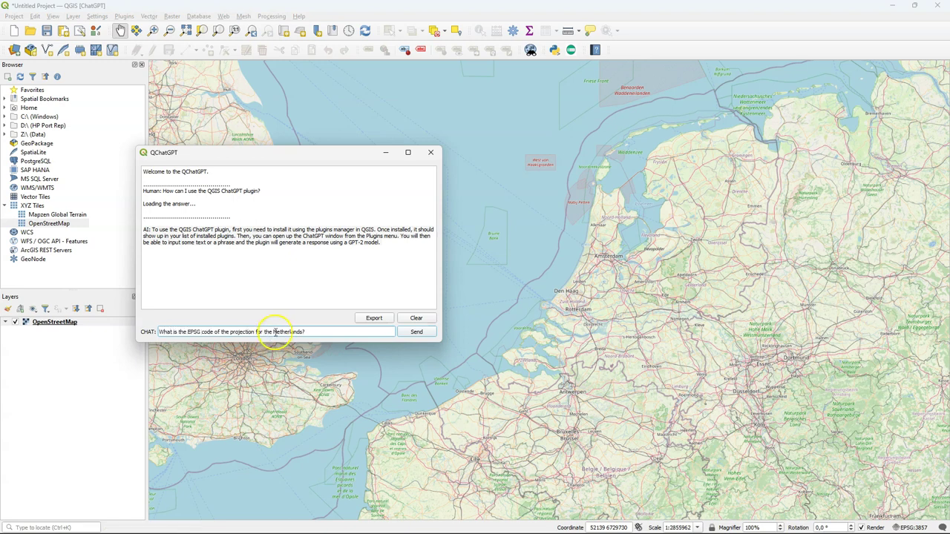
pyautogui.click(416, 332)
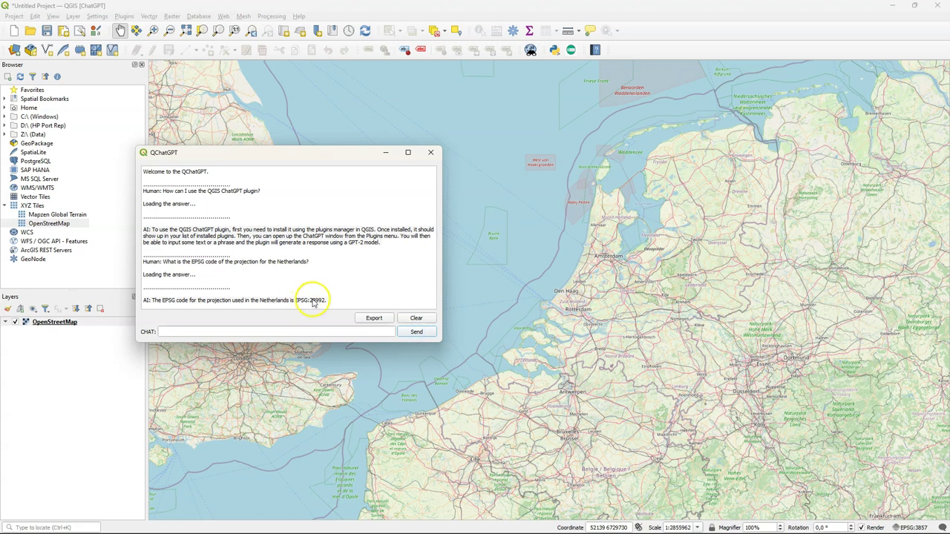
pyautogui.moveTo(309, 301); pyautogui.dragTo(326, 301)
pyautogui.hotkey('ctrl', 'c')
pyautogui.click(911, 528)
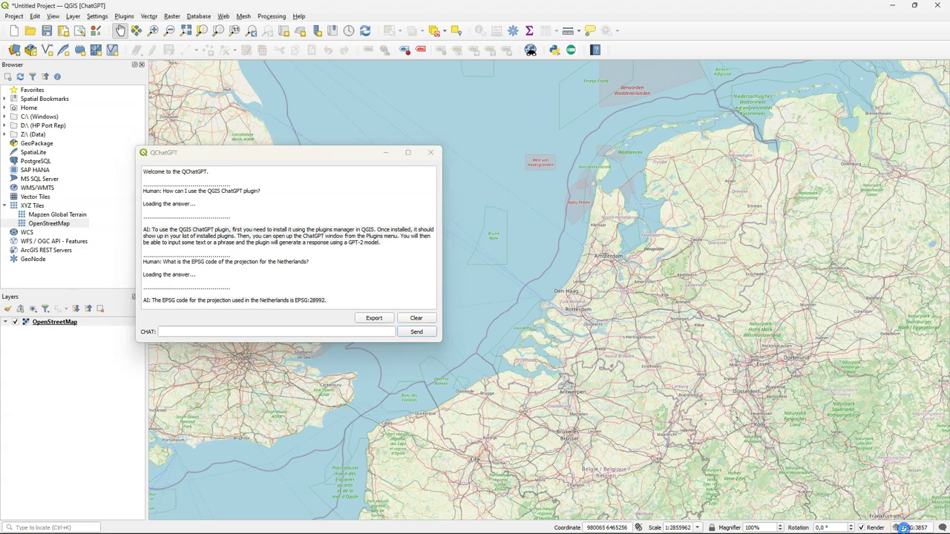
# Step: Set the project CRS to Amersfoort / RD New (EPSG:28992) and begin a Rotterdam GeoJSON question
pyautogui.click(401, 97)
pyautogui.hotkey('ctrl', 'v')
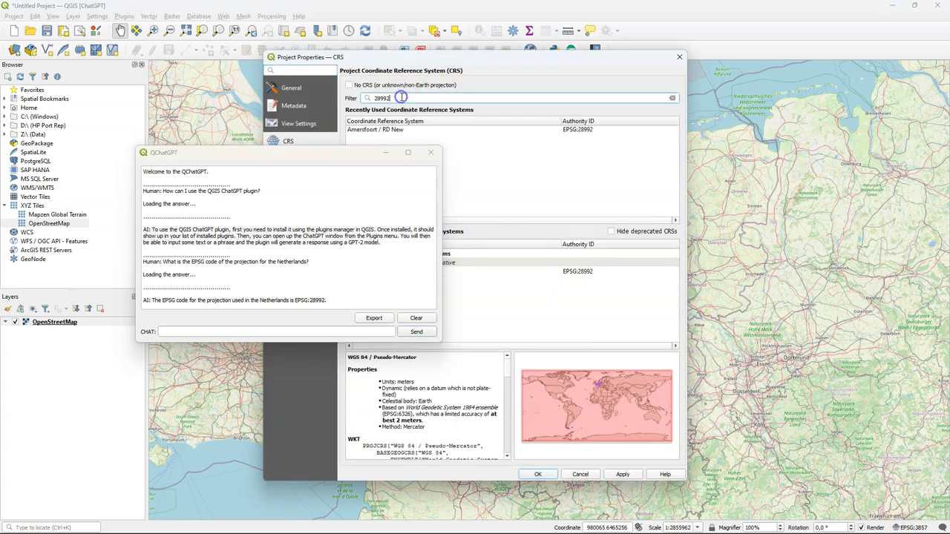
pyautogui.click(547, 269)
pyautogui.click(538, 474)
pyautogui.click(531, 378)
pyautogui.click(253, 331)
pyautogui.write('Ple')
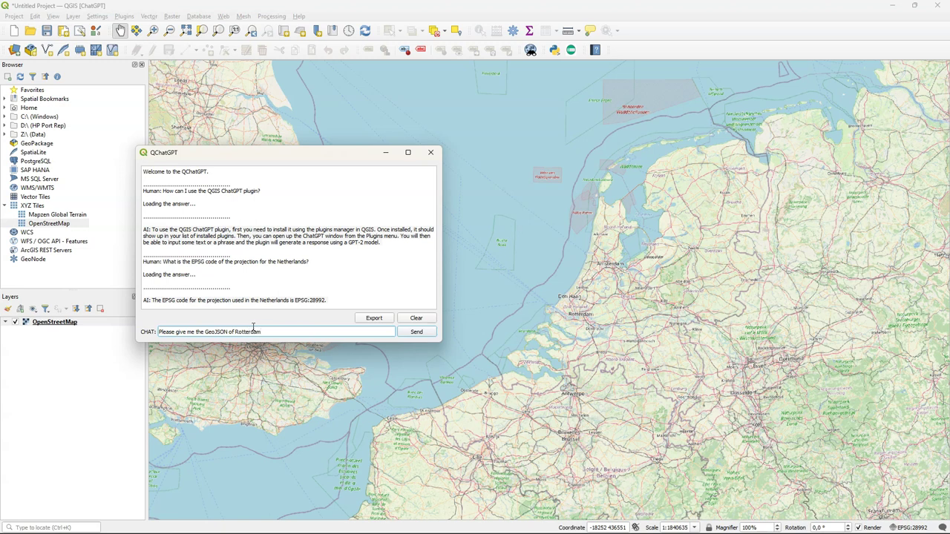
# Step: Get Rotterdam's GeoJSON polygon, then request and select the Point at 4.480847, 51.9244201
pyautogui.click(416, 332)
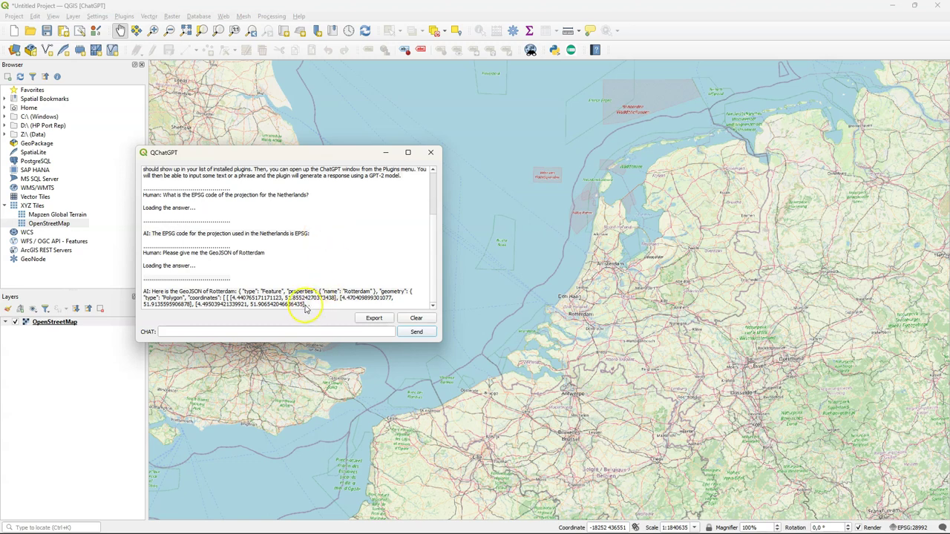
pyautogui.click(233, 328)
pyautogui.click(233, 329)
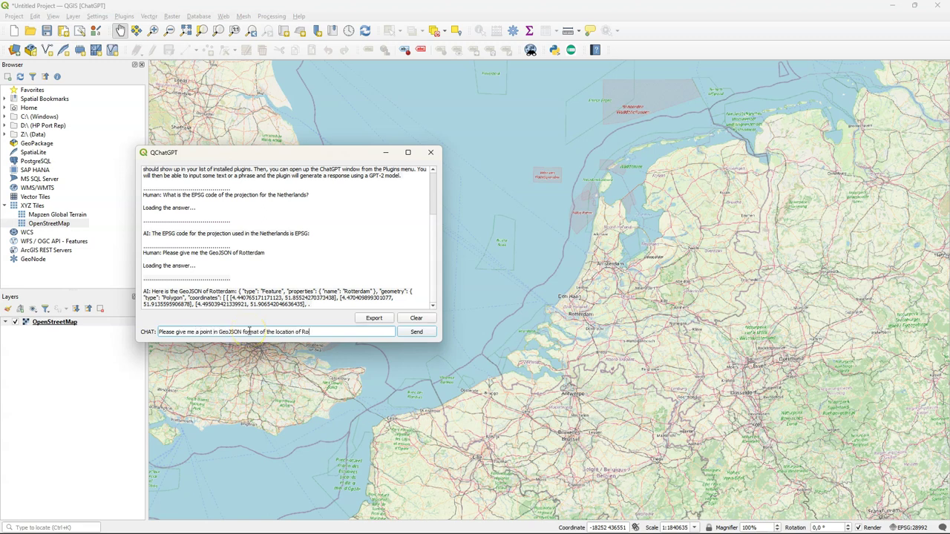
pyautogui.click(416, 332)
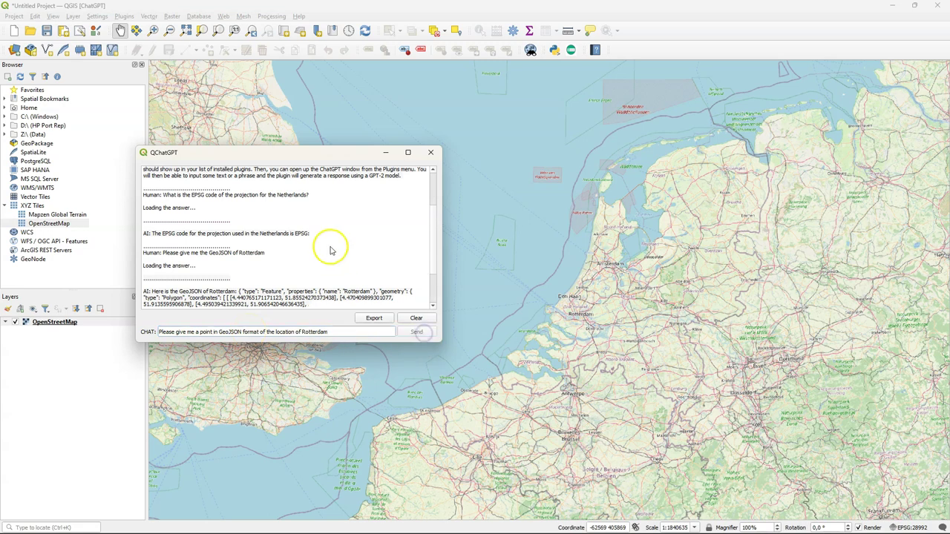
pyautogui.moveTo(152, 304); pyautogui.dragTo(289, 308)
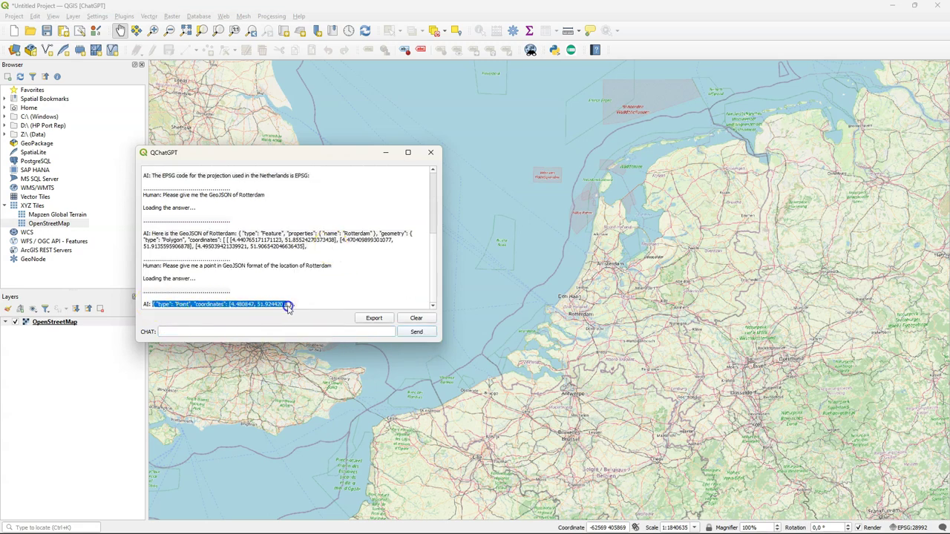
# Step: Add the Rotterdam Point GeoJSON as a vector layer using the GeoJSON protocol URI
pyautogui.click(14, 50)
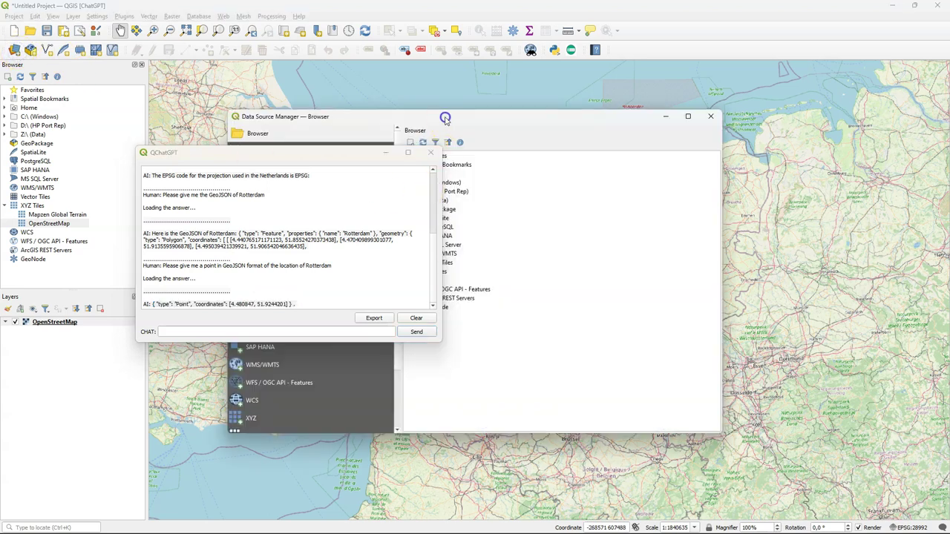
pyautogui.moveTo(447, 118); pyautogui.dragTo(667, 130)
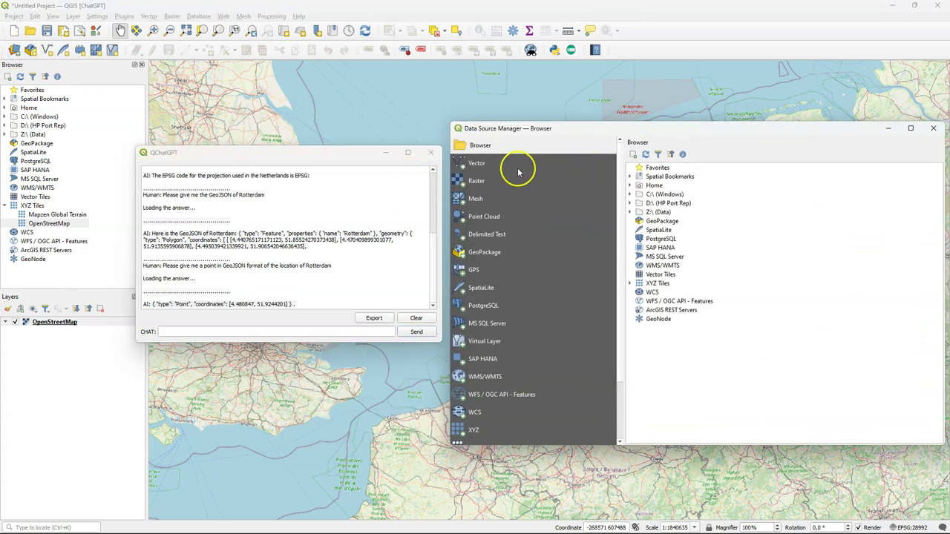
pyautogui.click(474, 162)
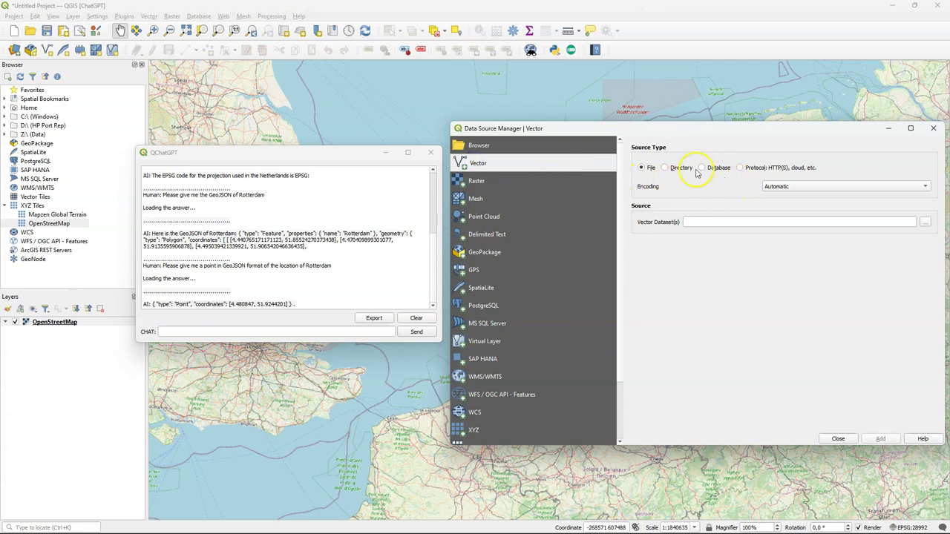
pyautogui.click(739, 168)
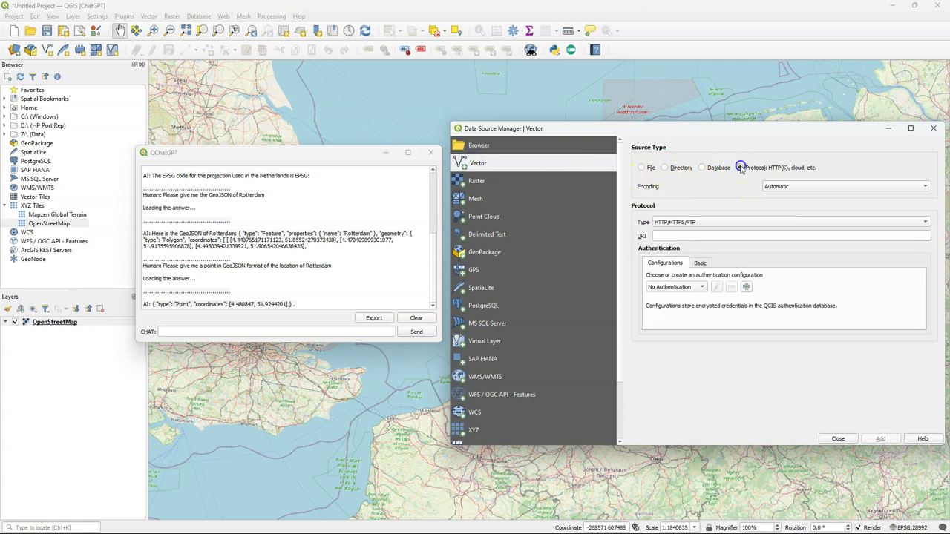
pyautogui.click(697, 222)
pyautogui.click(682, 295)
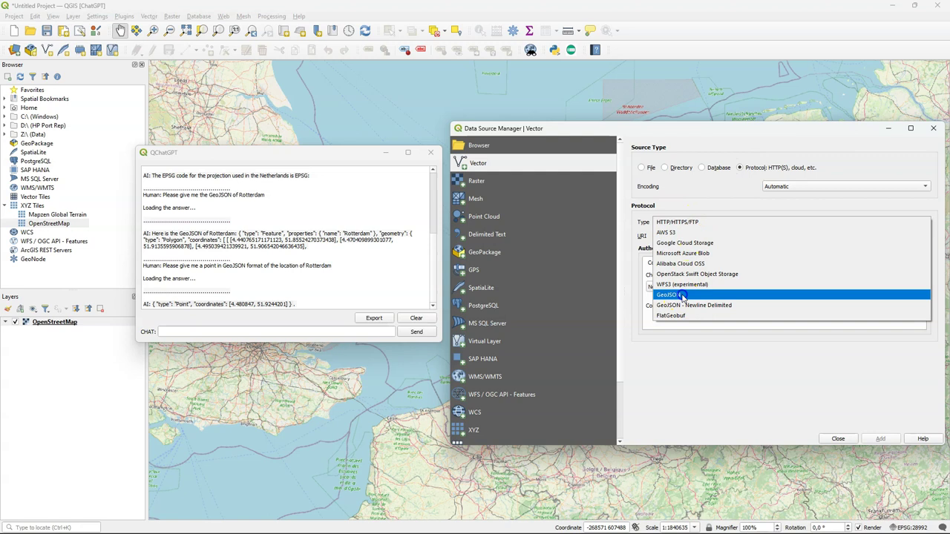
pyautogui.click(679, 236)
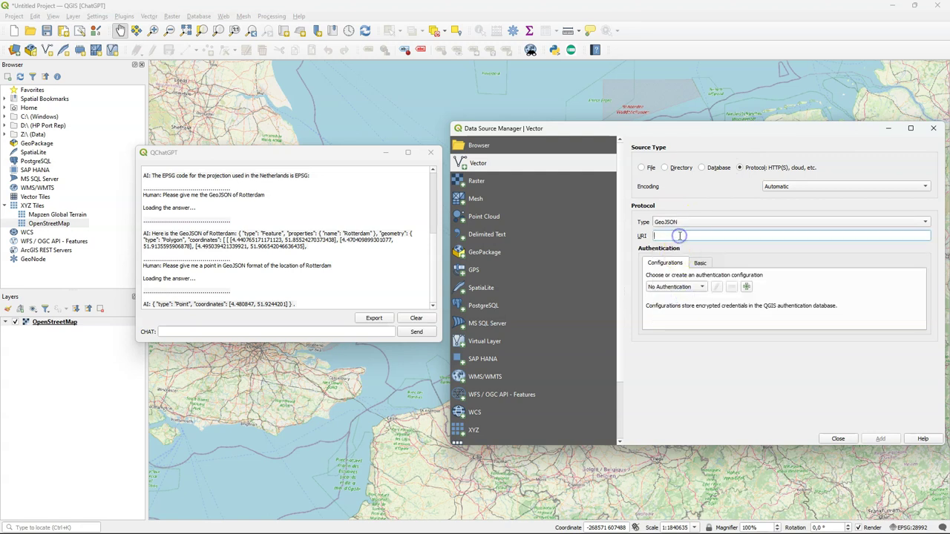
pyautogui.write('{ "type": "Point", "coordinates": [4.480847, 51.9244201] }')
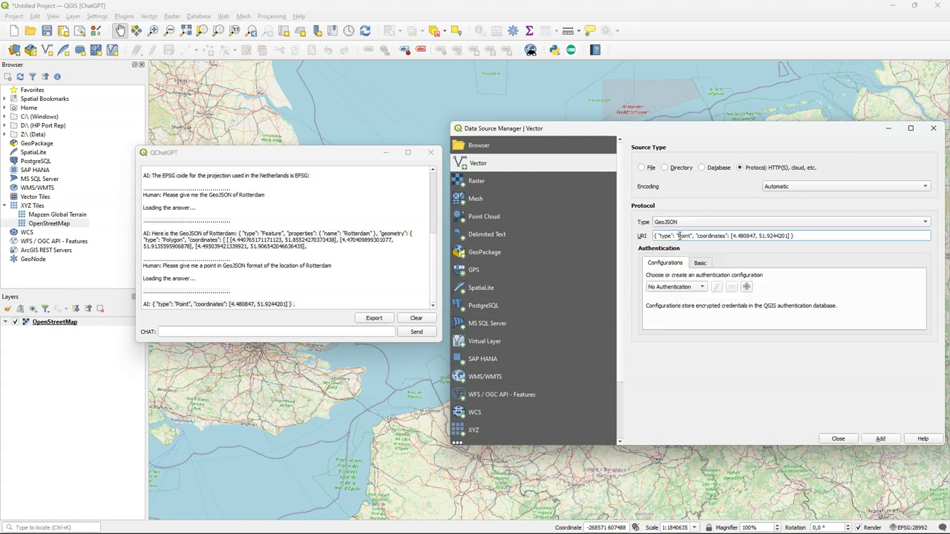
pyautogui.click(880, 439)
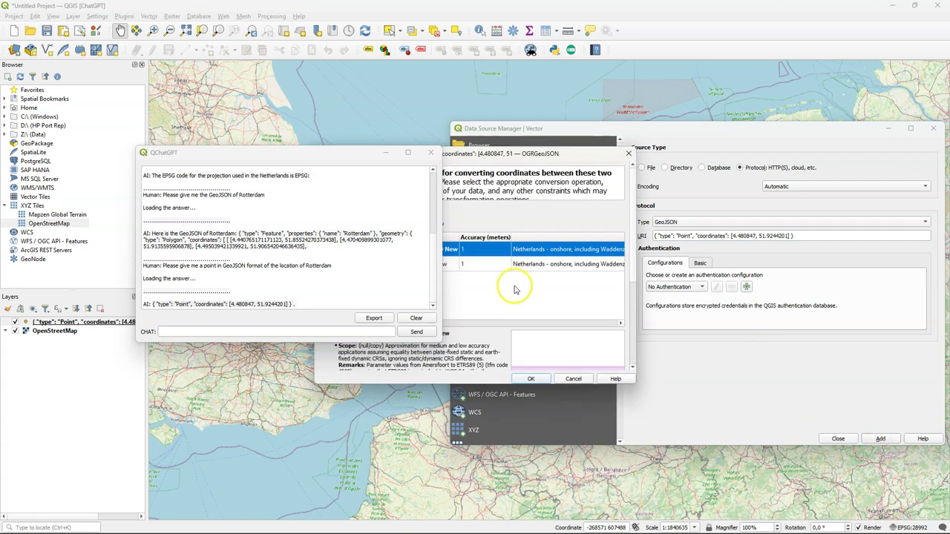
pyautogui.click(532, 379)
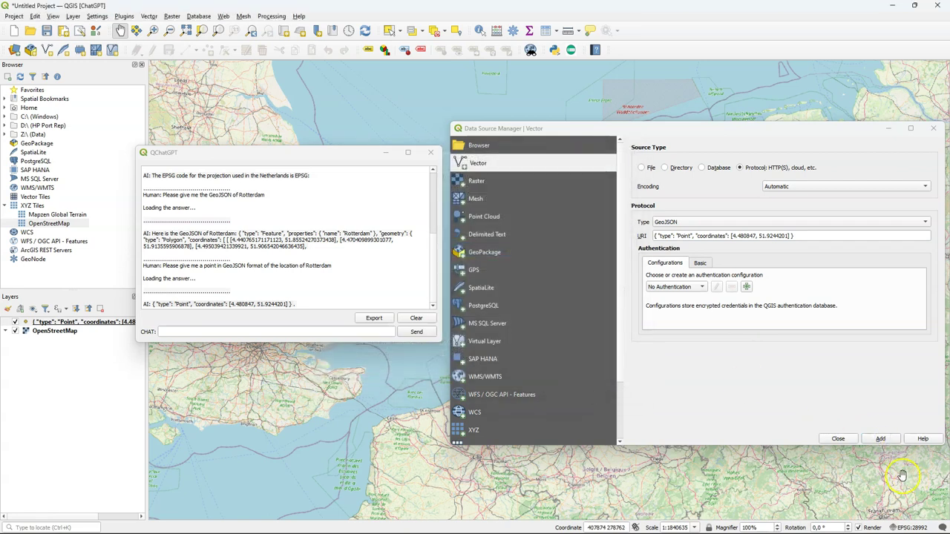
pyautogui.click(838, 439)
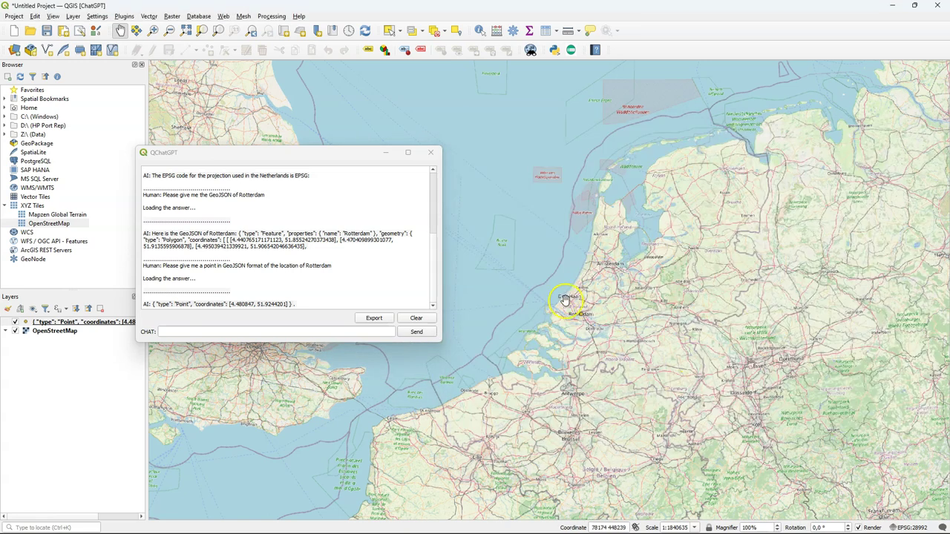
# Step: Zoom in on Rotterdam and move the chat window toward the map centre
pyautogui.scroll(5, 565, 300)
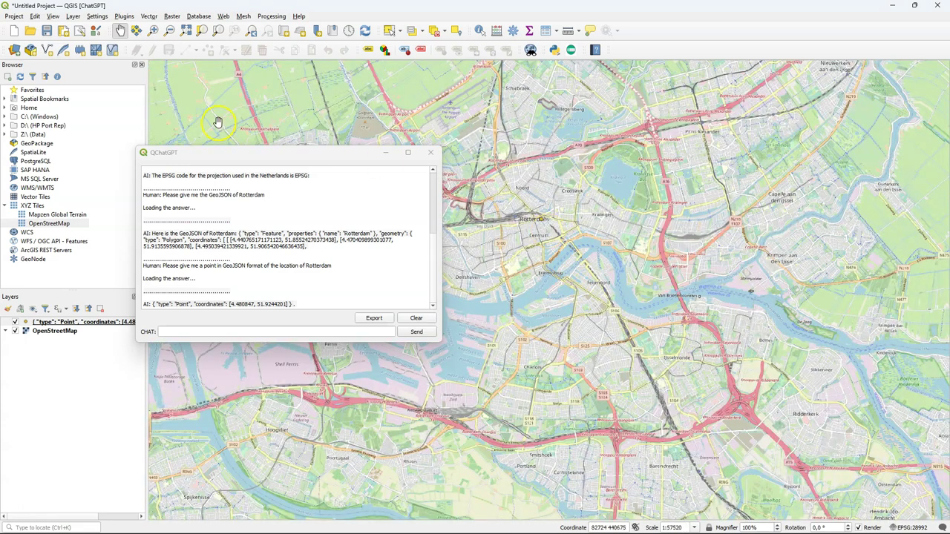
pyautogui.moveTo(217, 152); pyautogui.dragTo(321, 144)
pyautogui.moveTo(257, 297); pyautogui.dragTo(399, 297)
pyautogui.click(283, 323)
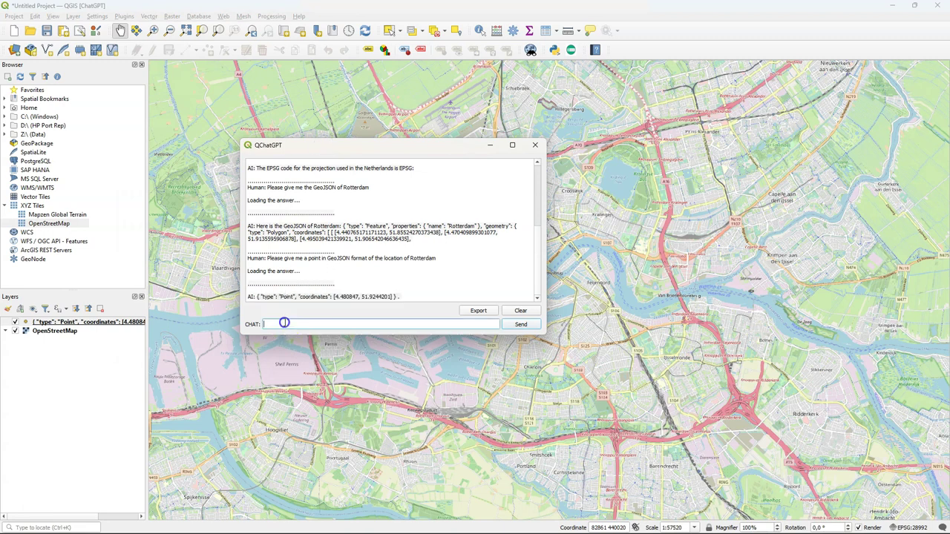
pyautogui.write('P')
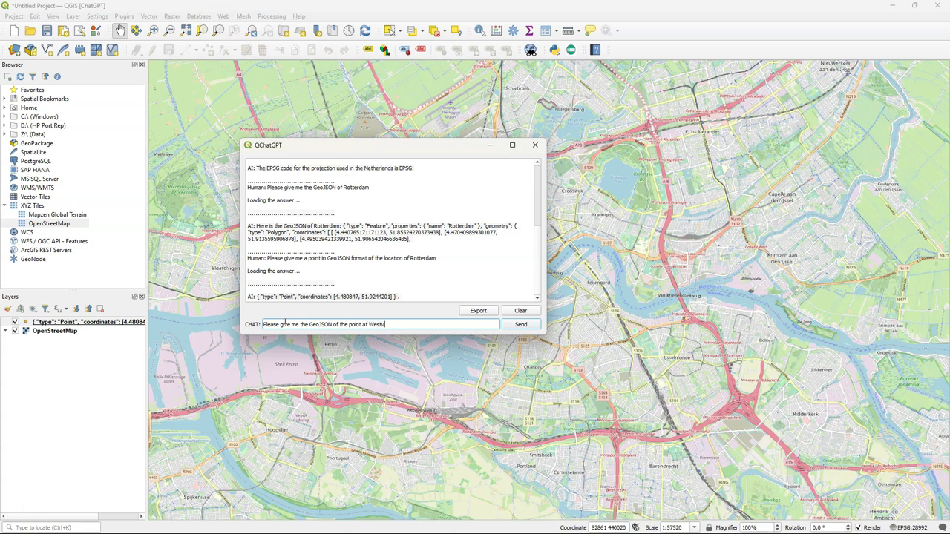
pyautogui.write('in Delft')
pyautogui.press('Return')
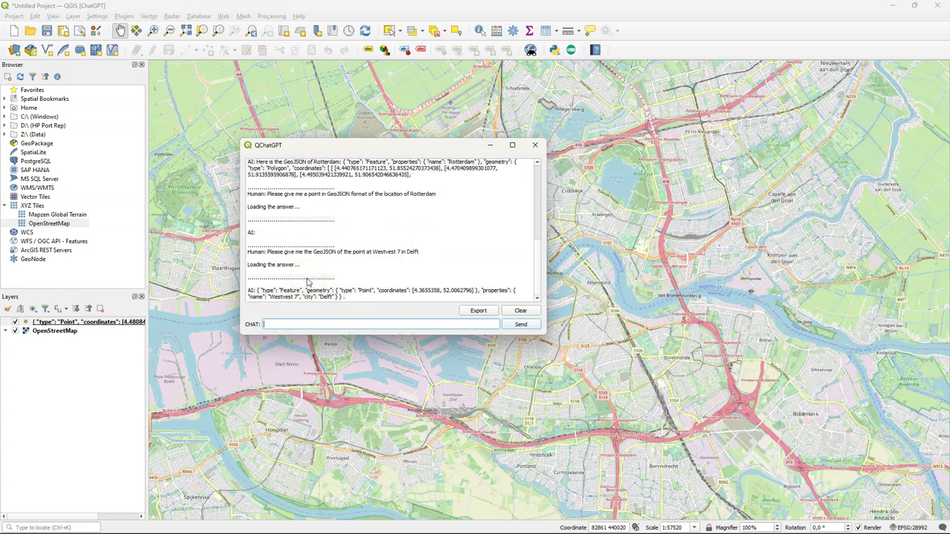
pyautogui.click(258, 291)
pyautogui.moveTo(259, 290); pyautogui.dragTo(344, 300)
pyautogui.hotkey('ctrl', 'c')
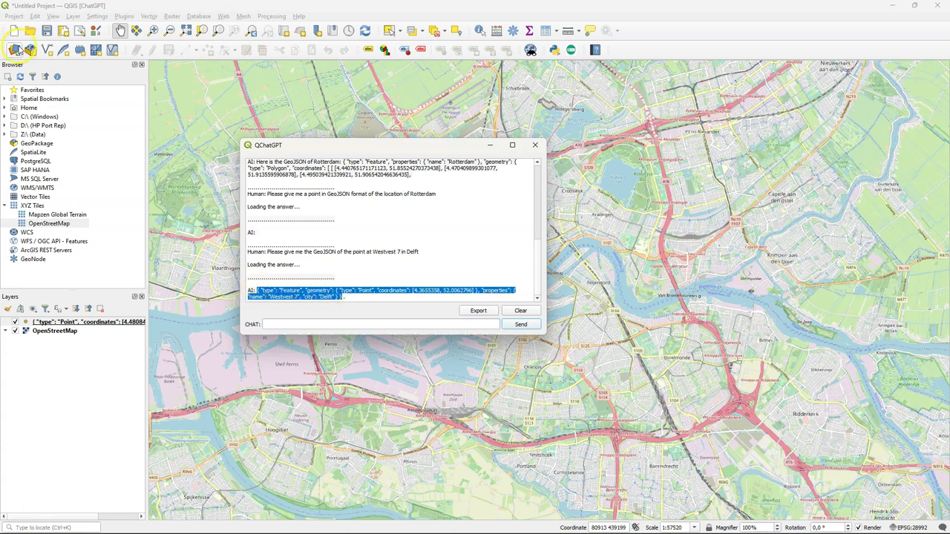
pyautogui.click(14, 49)
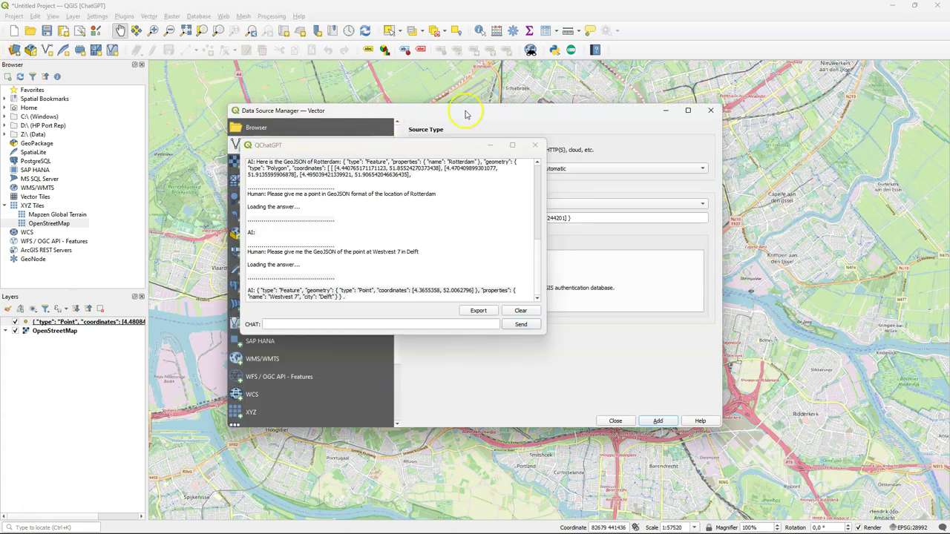
pyautogui.moveTo(466, 110); pyautogui.dragTo(666, 131)
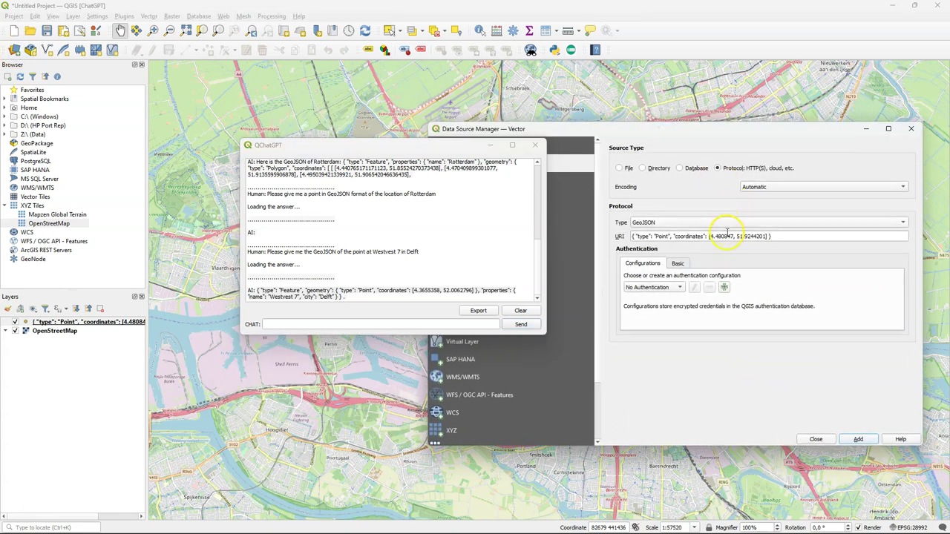
pyautogui.moveTo(787, 236); pyautogui.dragTo(517, 230)
pyautogui.hotkey('ctrl', 'v')
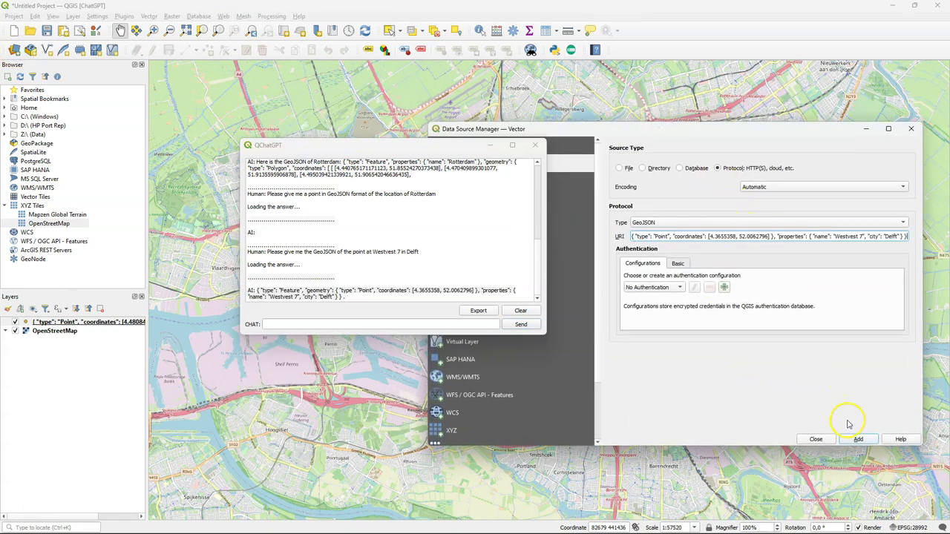
pyautogui.click(858, 439)
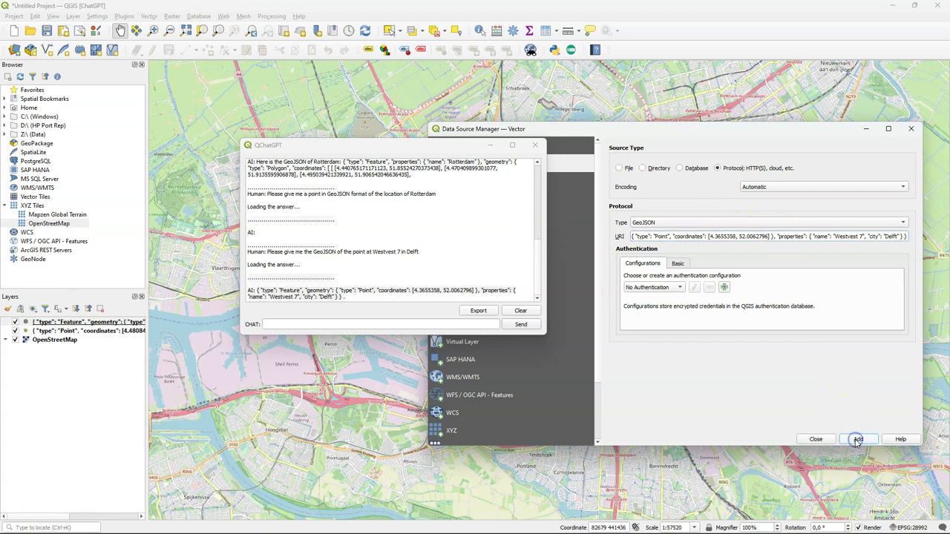
pyautogui.click(816, 439)
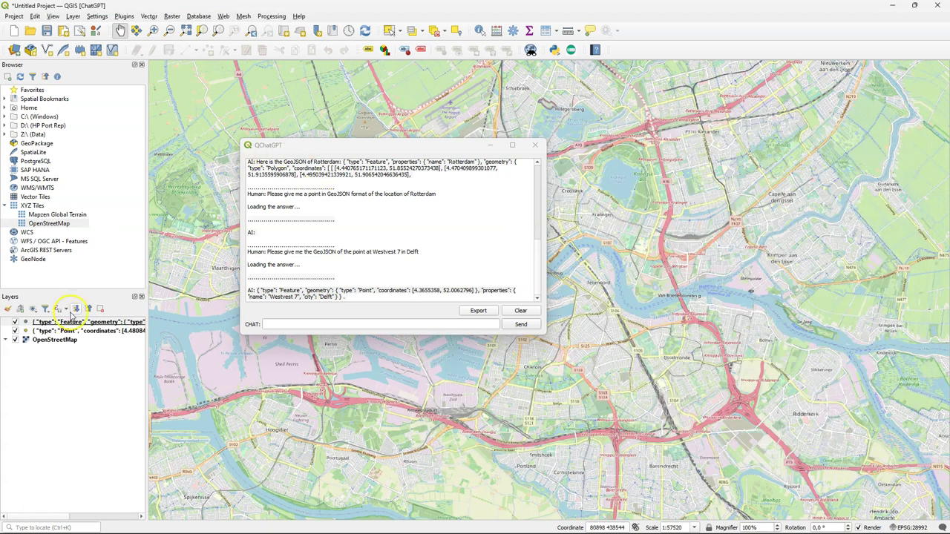
pyautogui.rightClick(63, 322)
pyautogui.click(111, 107)
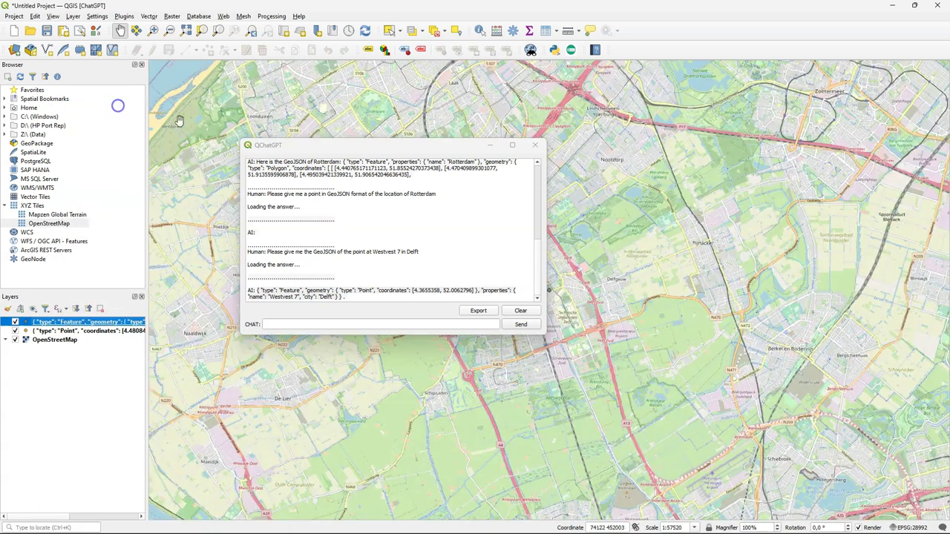
pyautogui.moveTo(323, 141); pyautogui.dragTo(670, 74)
# Step: Zoom and pan the map around central Delft
pyautogui.scroll(3, 539, 286)
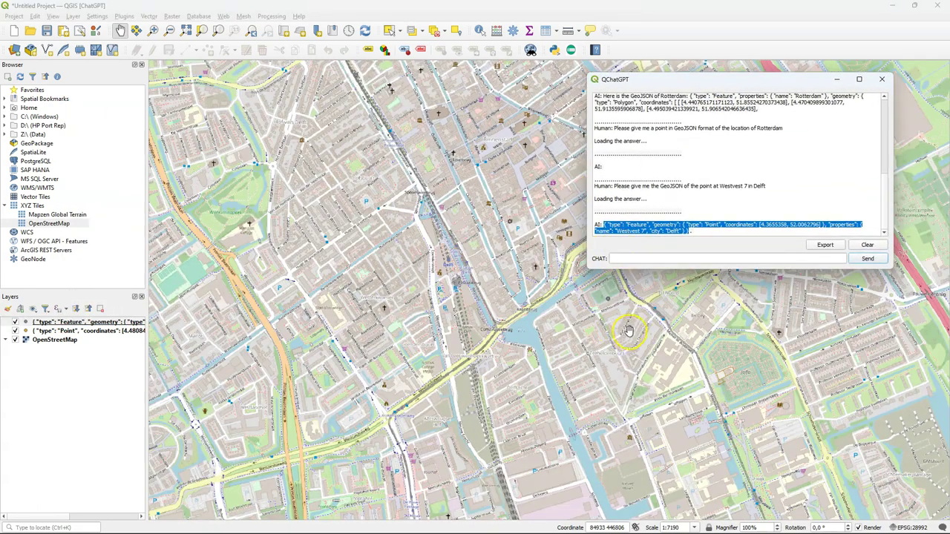
pyautogui.moveTo(549, 349); pyautogui.dragTo(488, 320)
pyautogui.scroll(3, 487, 321)
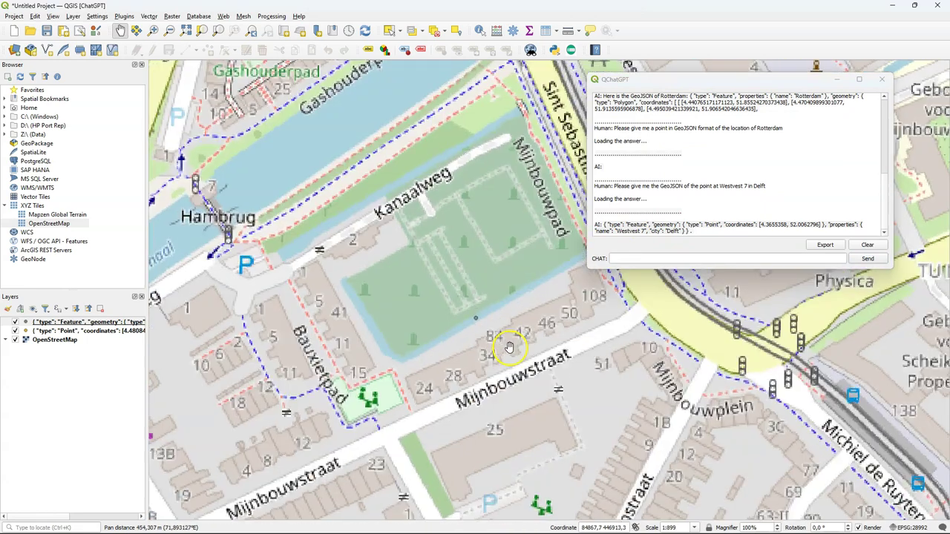
pyautogui.scroll(-3, 337, 256)
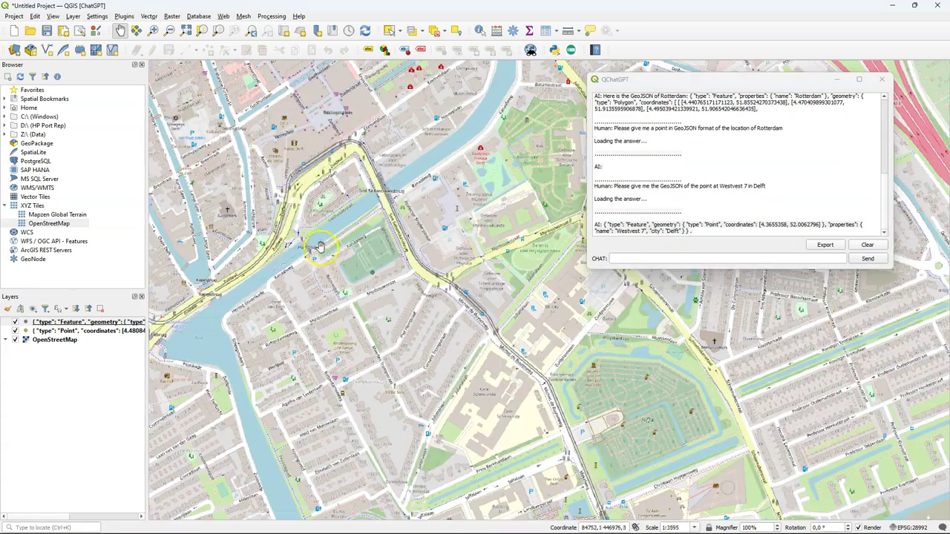
pyautogui.moveTo(338, 259); pyautogui.dragTo(329, 297)
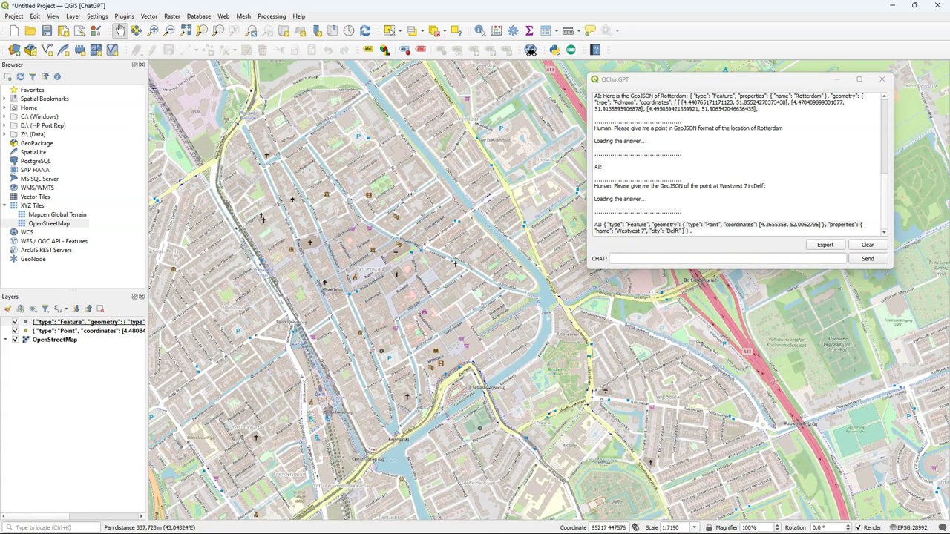
# Step: Ask QChatGPT for the location of the Markt in Delft in GeoJSON and select the reply
pyautogui.click(675, 259)
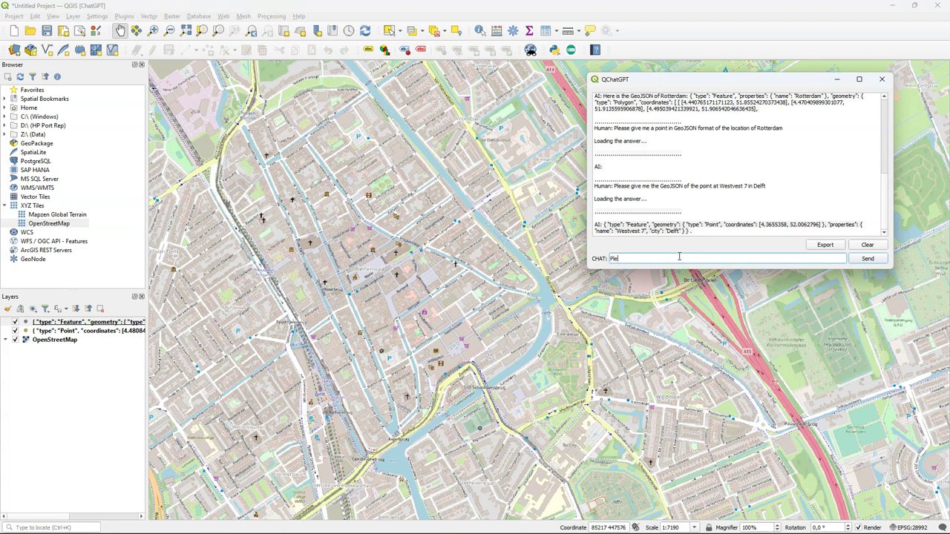
pyautogui.write('Please give me the location')
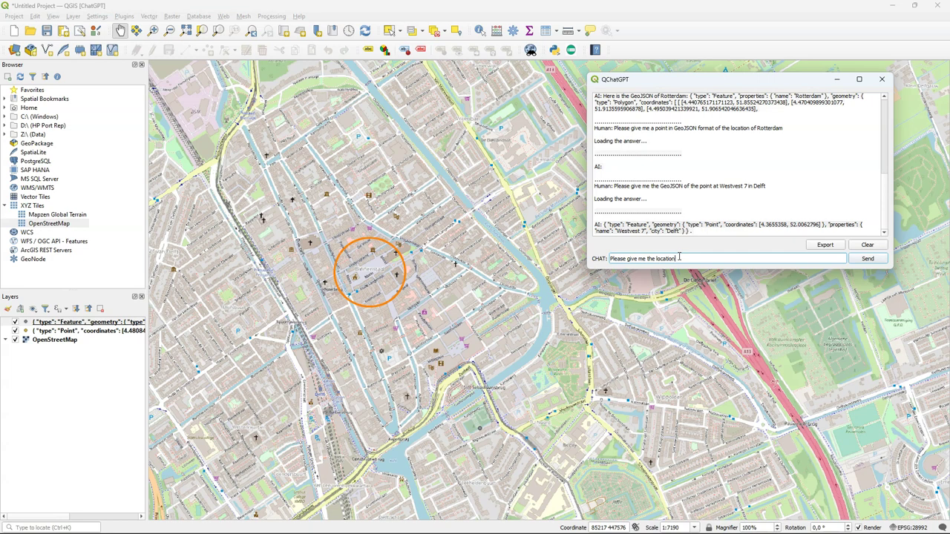
pyautogui.write('of')
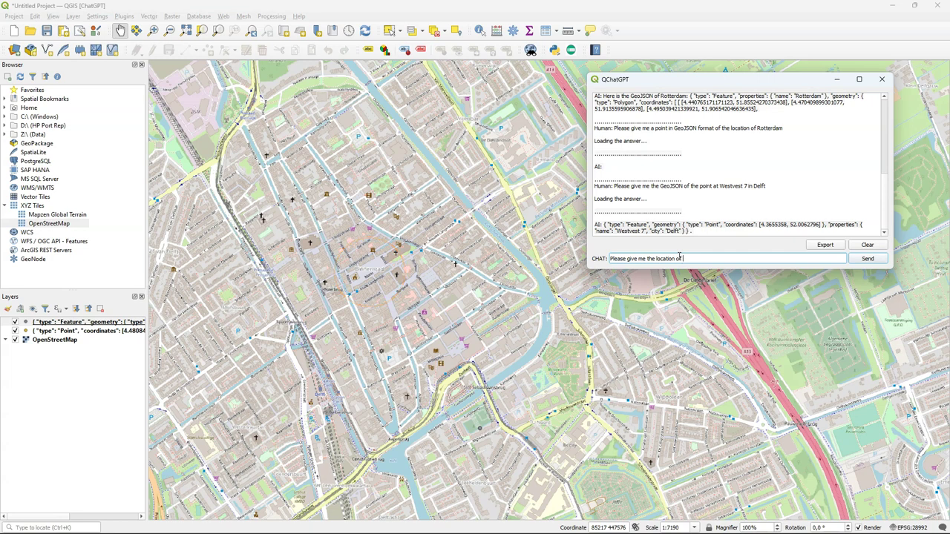
pyautogui.write(' the Markt in Delft in GeoJSON format')
pyautogui.click(868, 258)
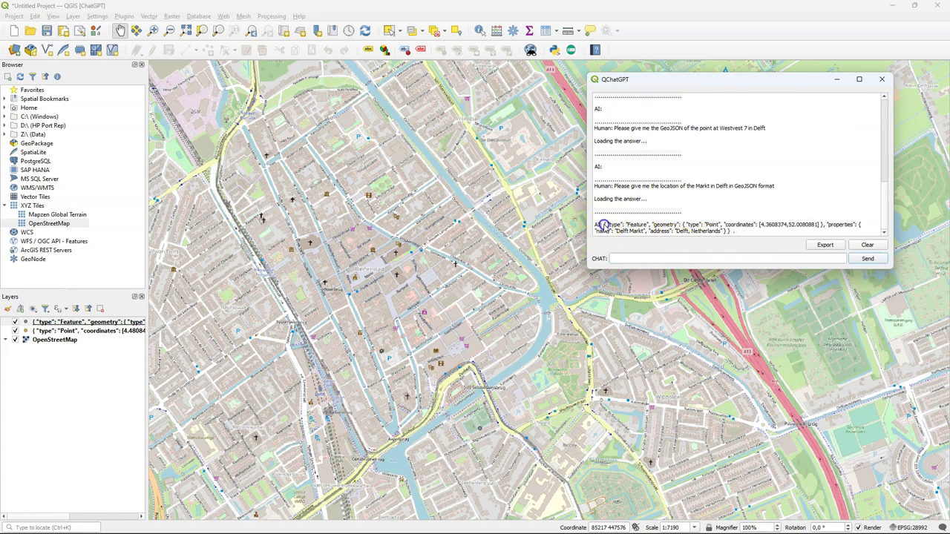
pyautogui.moveTo(604, 225); pyautogui.dragTo(733, 231)
pyautogui.hotkey('ctrl', 'c')
# Step: Paste the Markt GeoJSON as the vector source URI and add it as a layer
pyautogui.click(13, 49)
pyautogui.tripleClick(473, 218)
pyautogui.hotkey('ctrl', 'v')
pyautogui.click(657, 421)
pyautogui.click(615, 421)
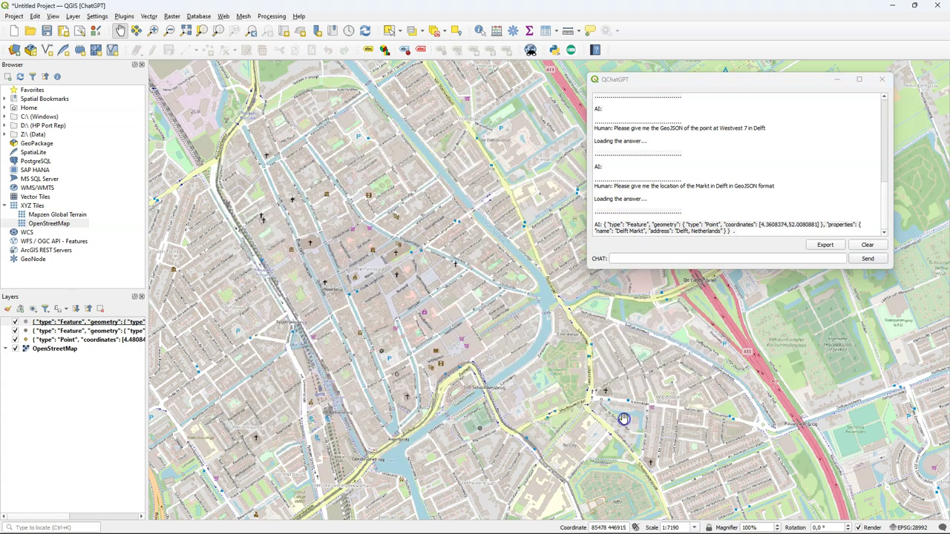
# Step: Zoom the map to the new Delft Markt point layer
pyautogui.click(108, 330)
pyautogui.rightClick(104, 322)
pyautogui.click(135, 101)
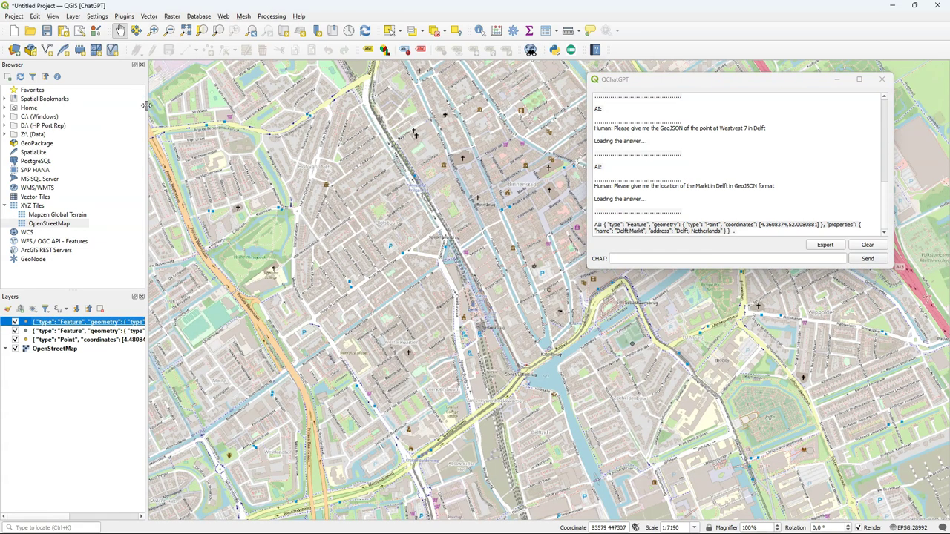
pyautogui.scroll(2, 571, 292)
pyautogui.scroll(2, 562, 289)
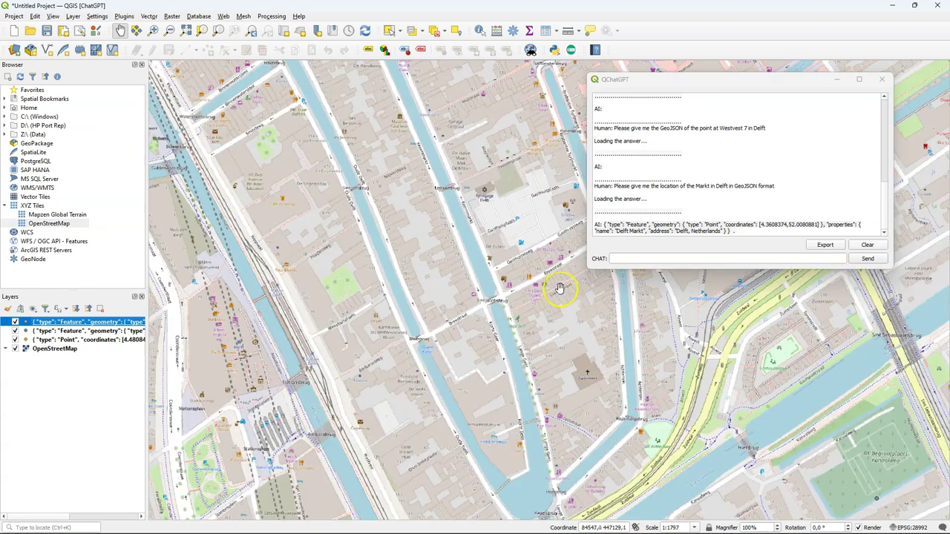
pyautogui.scroll(-3, 530, 283)
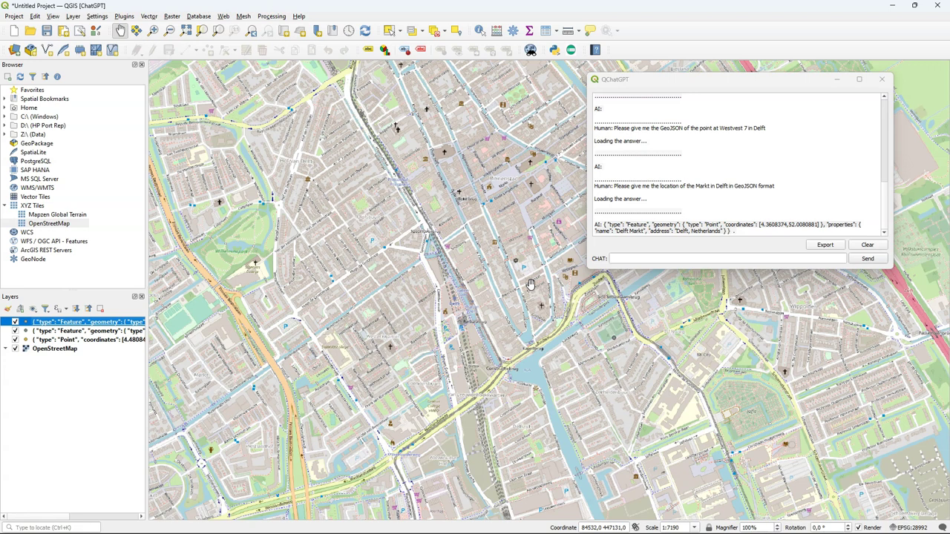
# Step: Ask QChatGPT which QGIS plugin to use for adding online maps to the map canvas
pyautogui.click(647, 258)
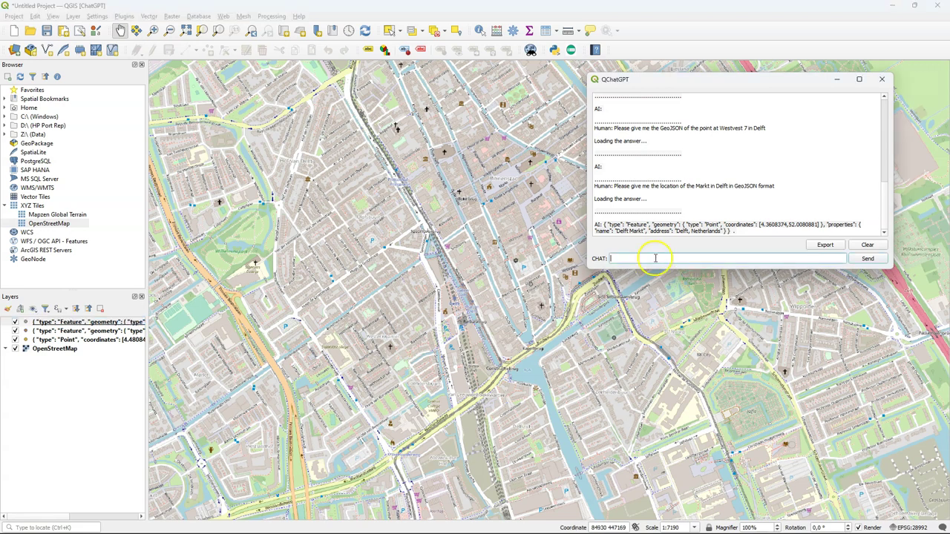
pyautogui.write('What QGIS plugin should I use for adding online maps to the map canvas?')
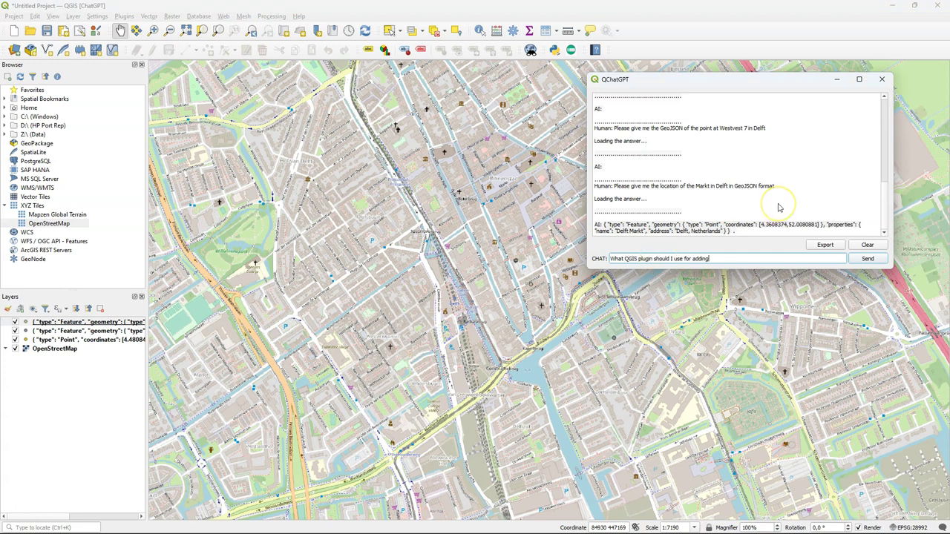
pyautogui.click(867, 258)
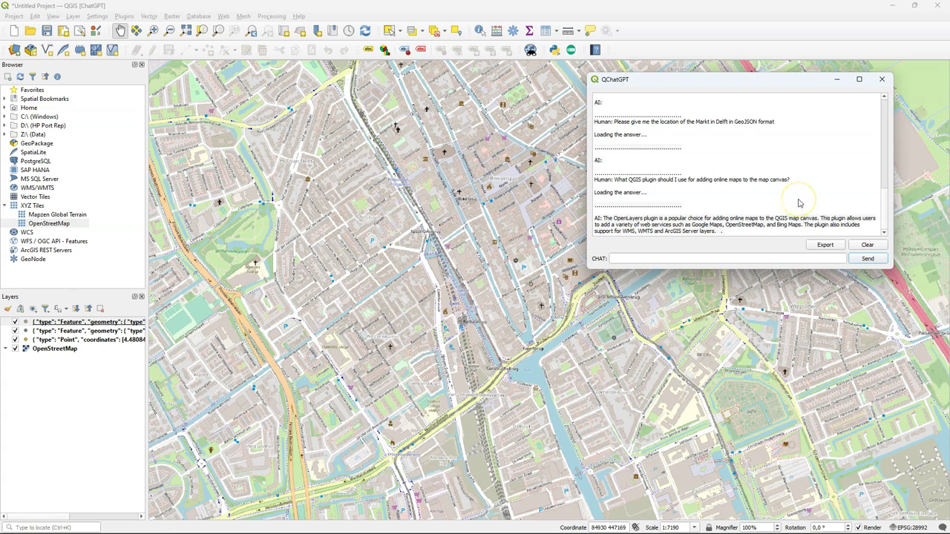
# Step: Request a WMS URL for a topographical map of the Netherlands and select the returned URL
pyautogui.click(757, 259)
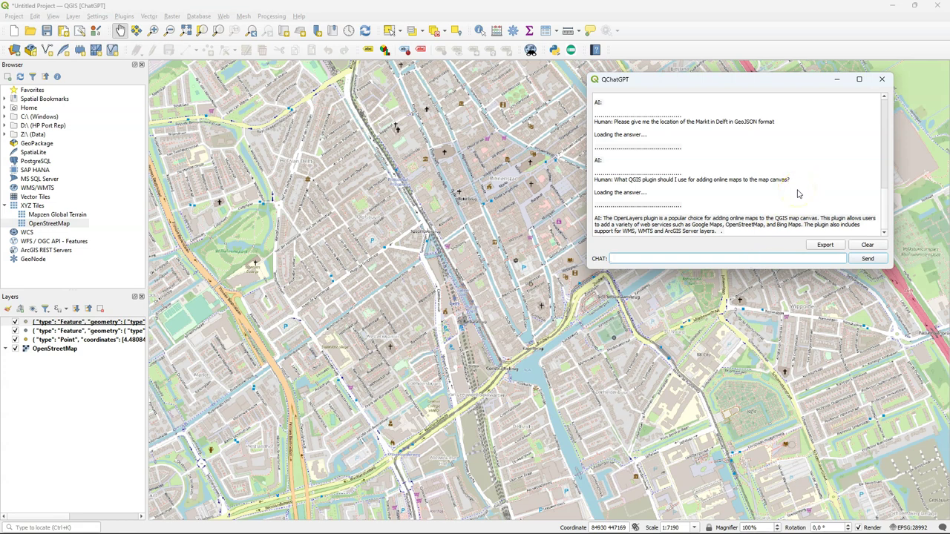
pyautogui.write('Please give me the URL of a WMS layer with the topographical map of the Netherlands')
pyautogui.press('Return')
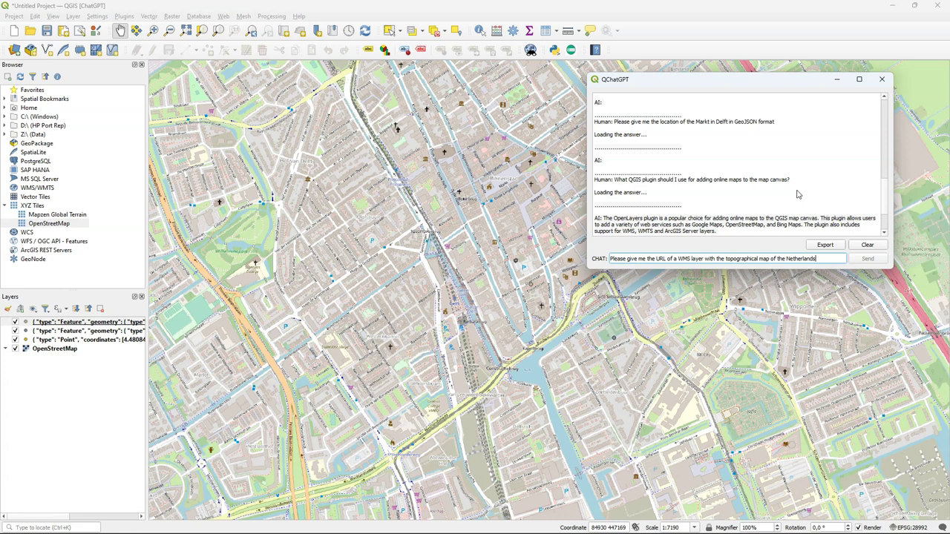
pyautogui.moveTo(789, 224); pyautogui.dragTo(742, 231)
pyautogui.hotkey('ctrl', 'c')
# Step: Create a WMS connection named Topomap with the pasted omniscale.net URL; connecting returns a 404 error
pyautogui.click(14, 50)
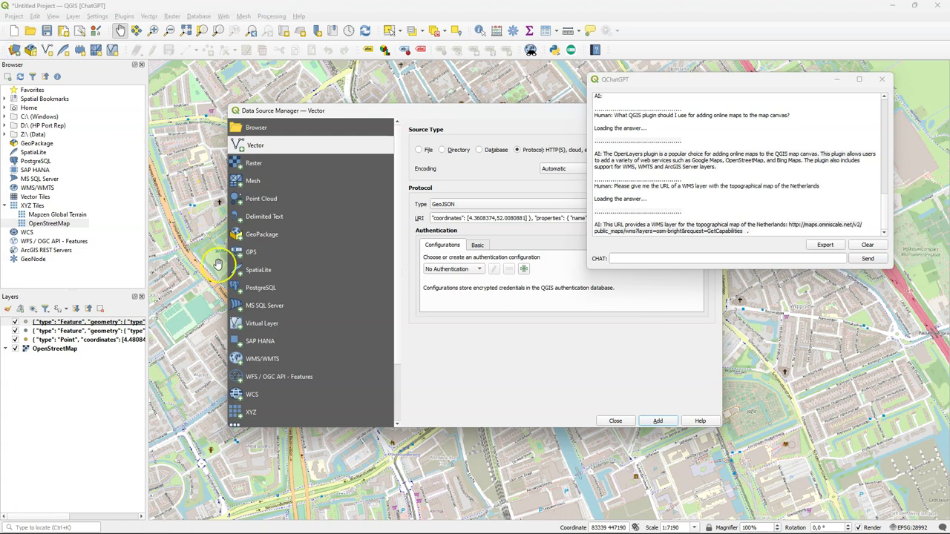
pyautogui.click(271, 359)
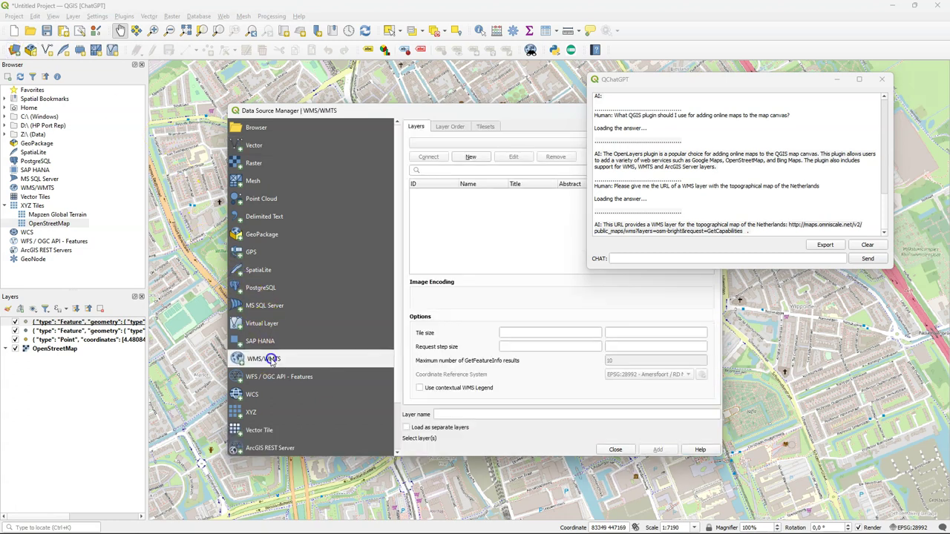
pyautogui.click(466, 156)
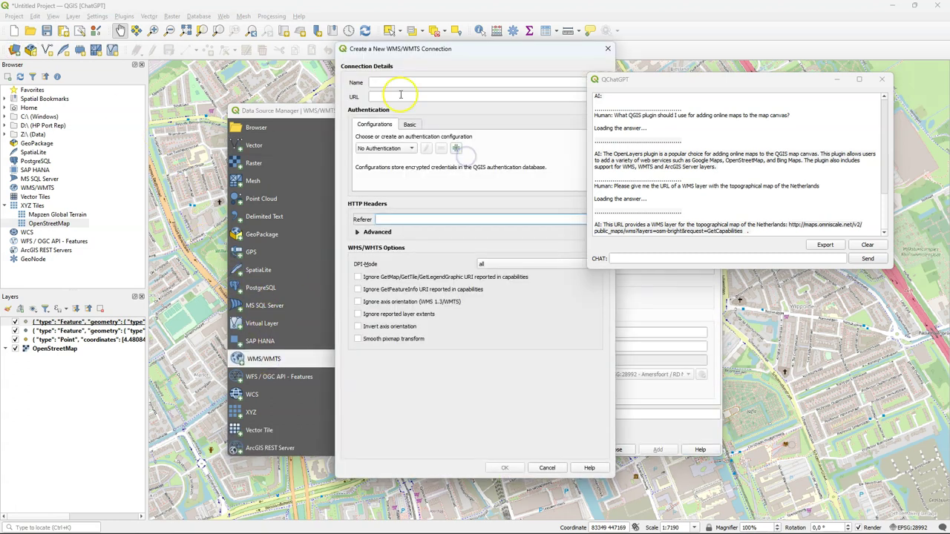
pyautogui.click(400, 82)
pyautogui.write('Top')
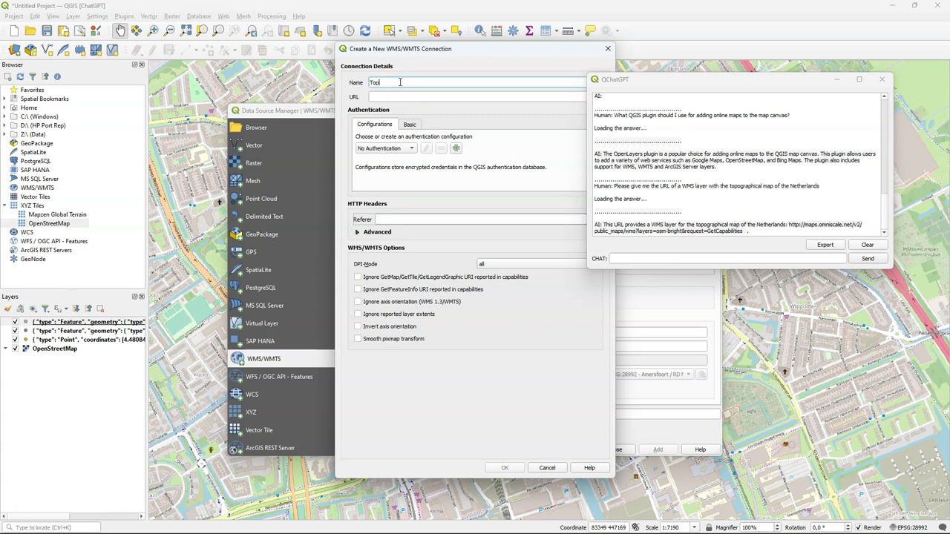
pyautogui.write('omap')
pyautogui.click(403, 97)
pyautogui.hotkey('ctrl', 'v')
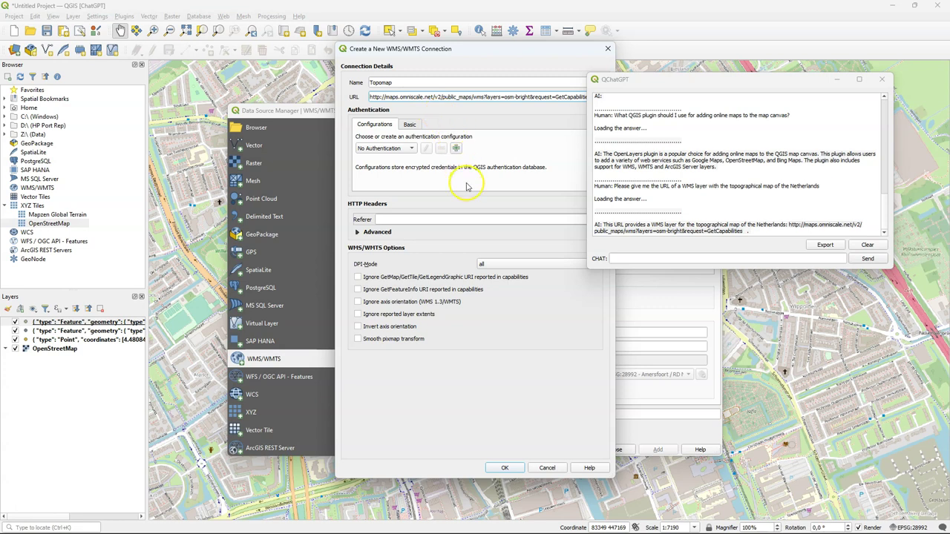
pyautogui.click(504, 467)
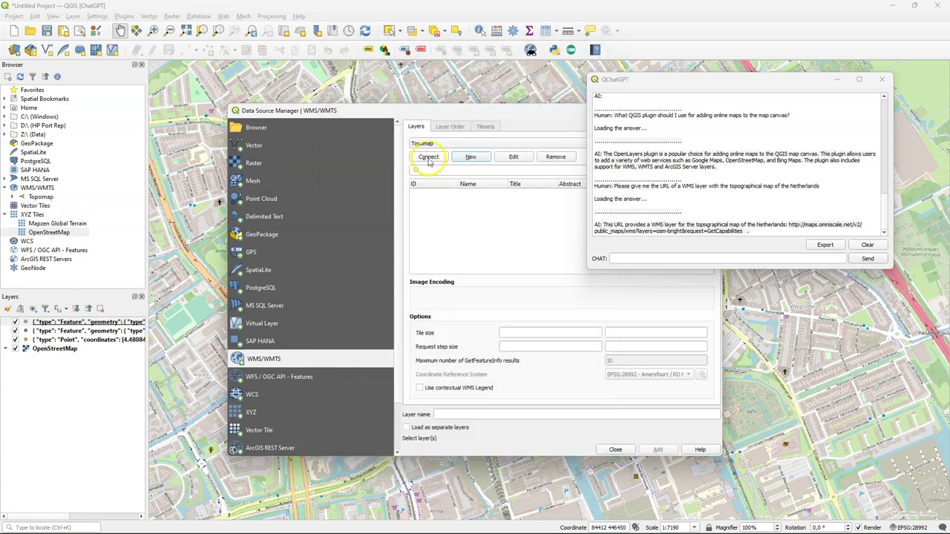
pyautogui.click(428, 159)
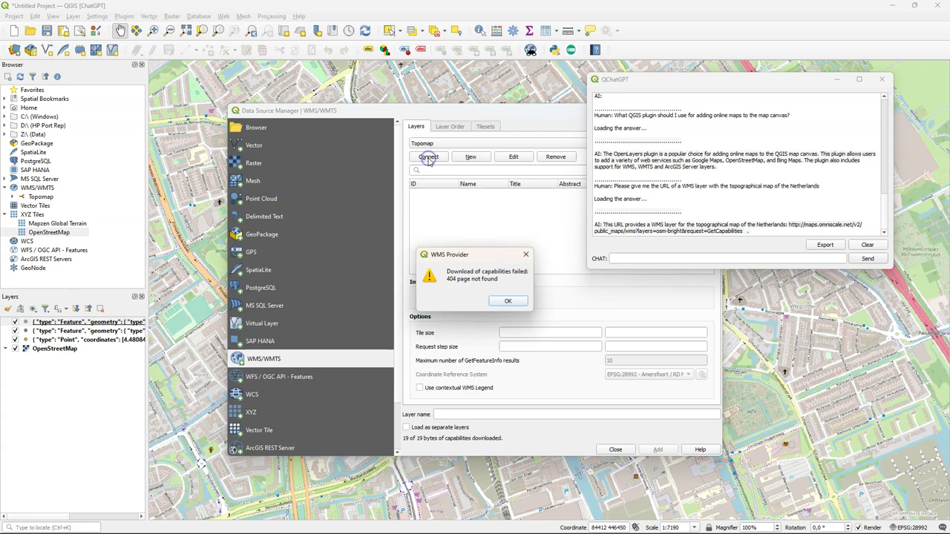
pyautogui.click(507, 304)
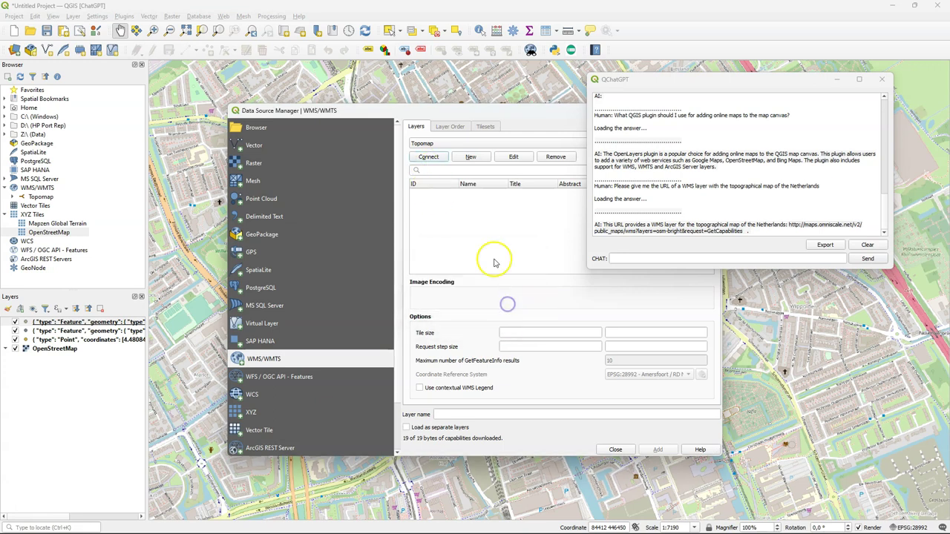
# Step: Trim the Topomap URL to end at /wms and reconnect, dismissing the repeated 404 error
pyautogui.click(517, 156)
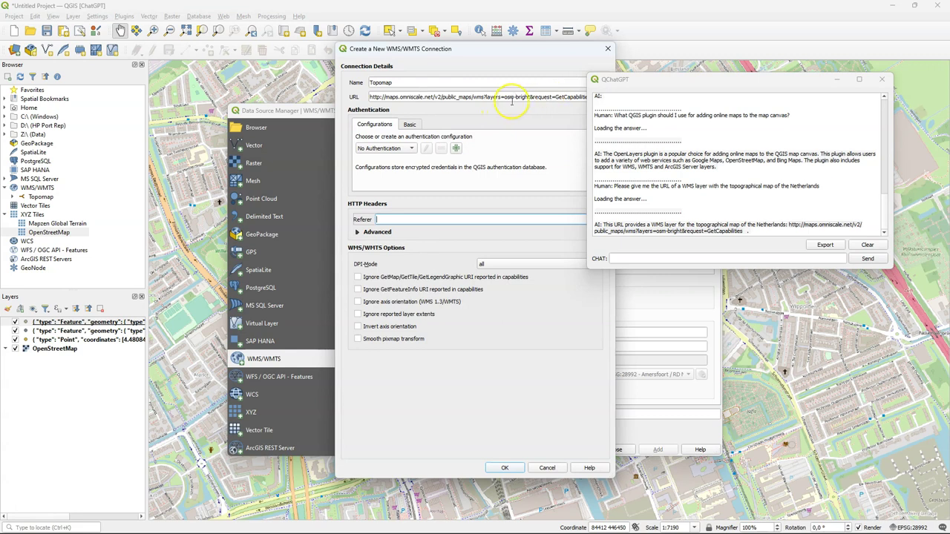
pyautogui.moveTo(484, 97); pyautogui.dragTo(369, 98)
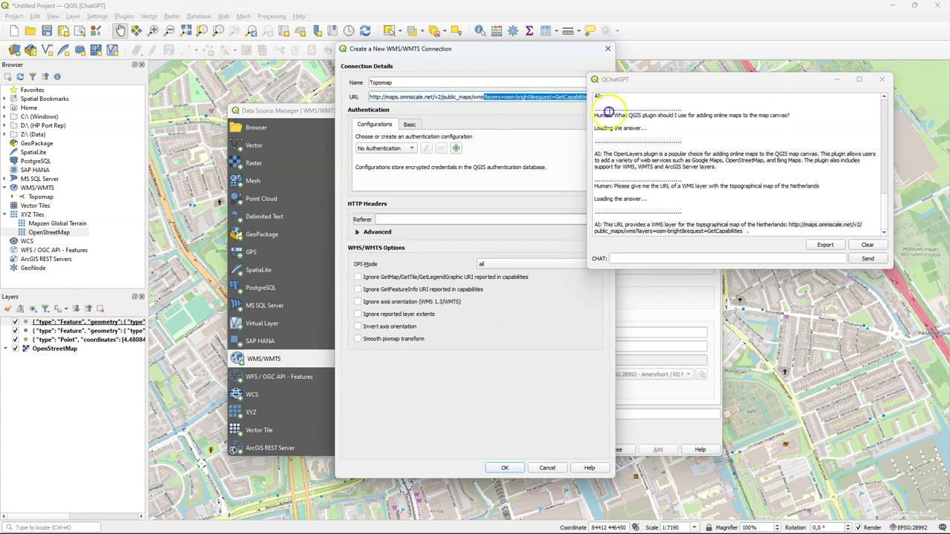
pyautogui.hotkey('shift', 'End')
pyautogui.press('Delete')
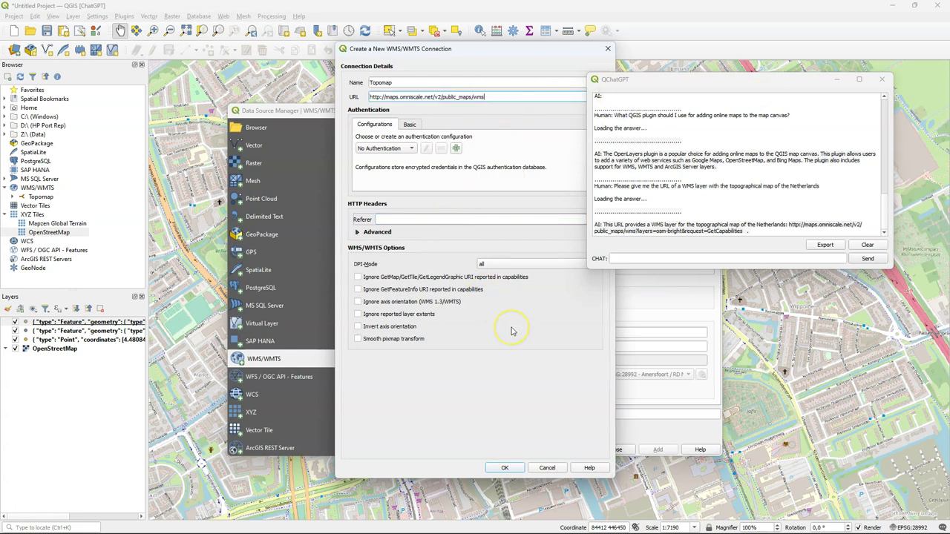
pyautogui.click(504, 468)
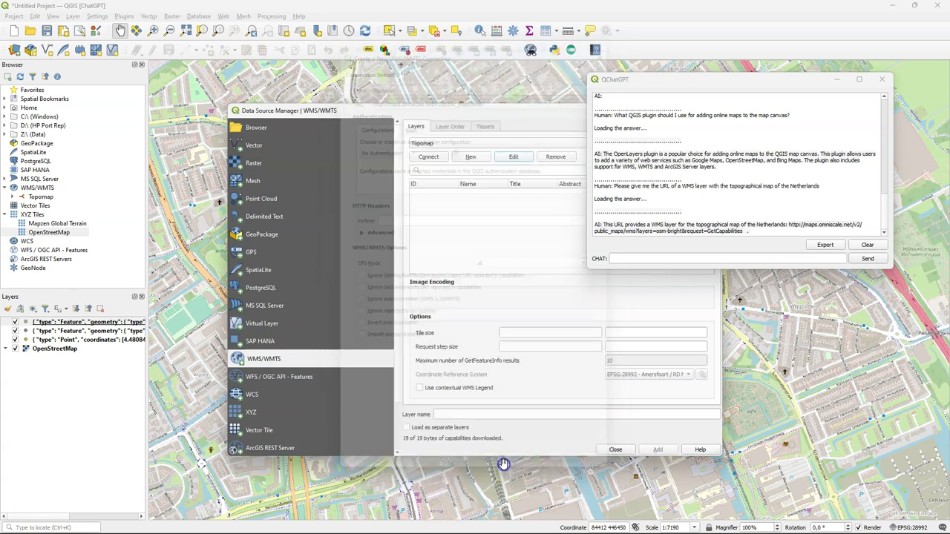
pyautogui.click(426, 156)
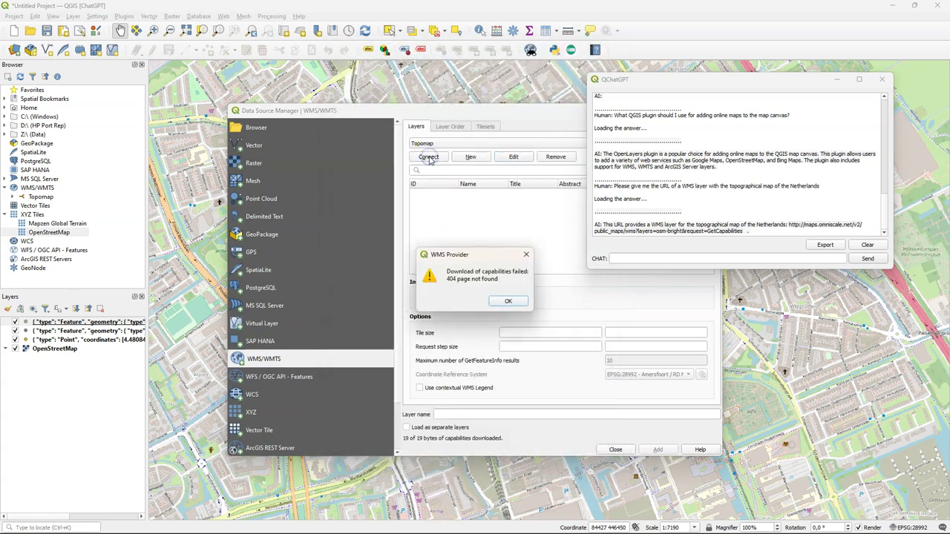
pyautogui.click(511, 304)
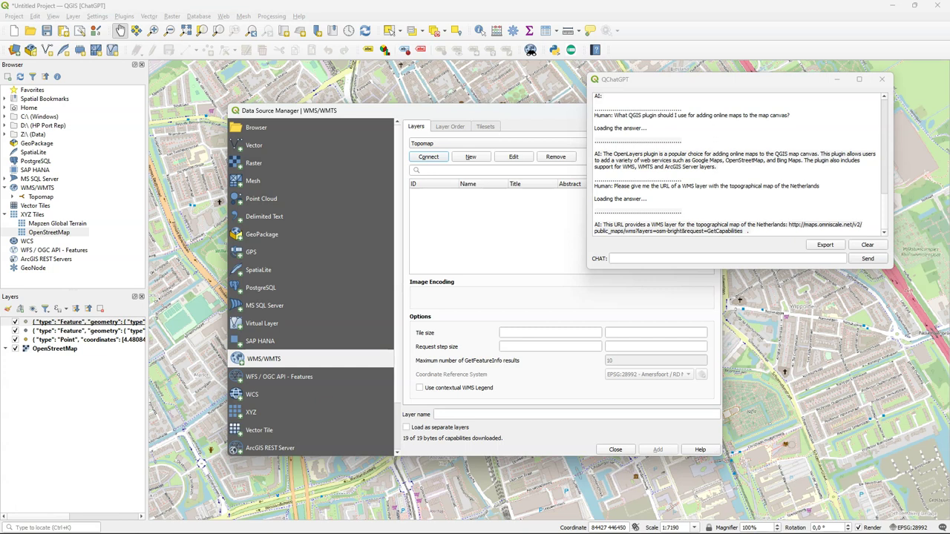
# Step: Ask QChatGPT where to download point cloud data for the Netherlands
pyautogui.click(670, 257)
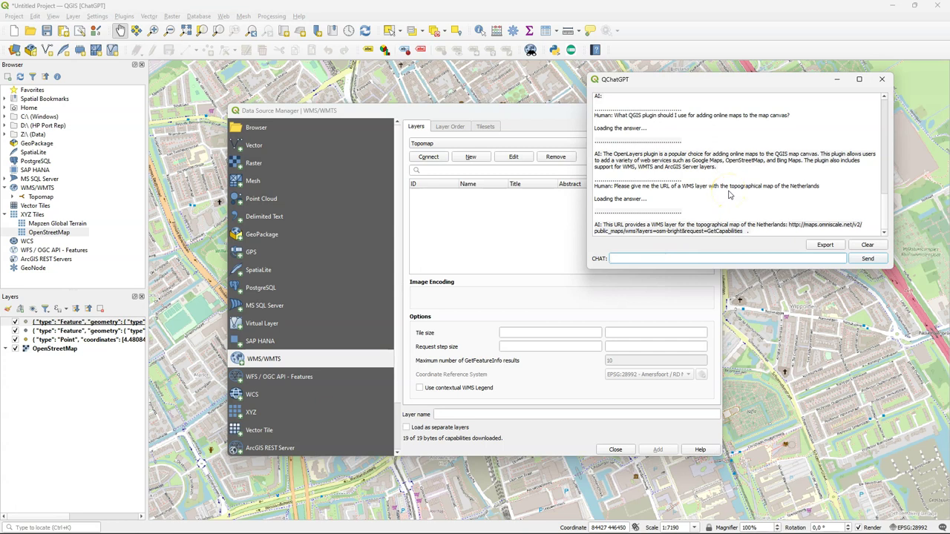
pyautogui.write('Where can I download p')
pyautogui.click(736, 196)
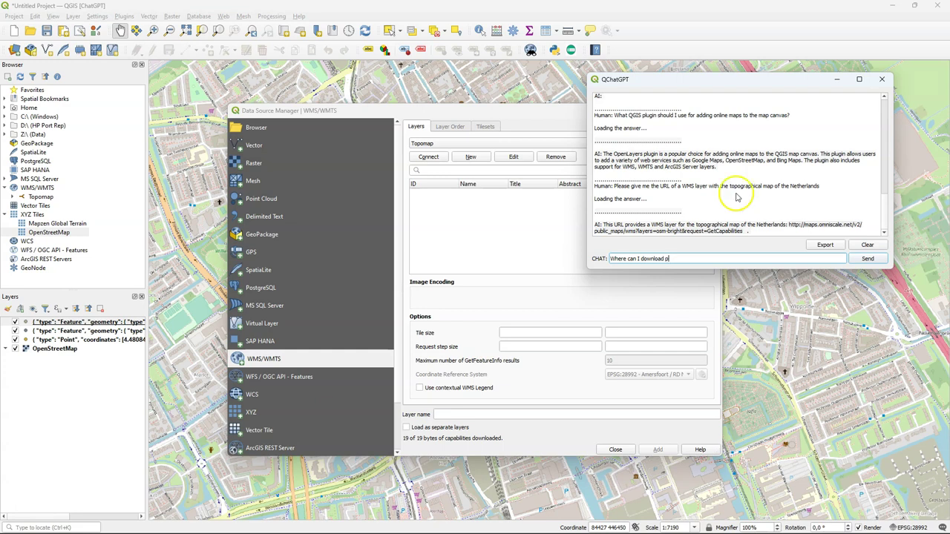
pyautogui.write('oint cloud data for the Netherlands?')
pyautogui.press('Return')
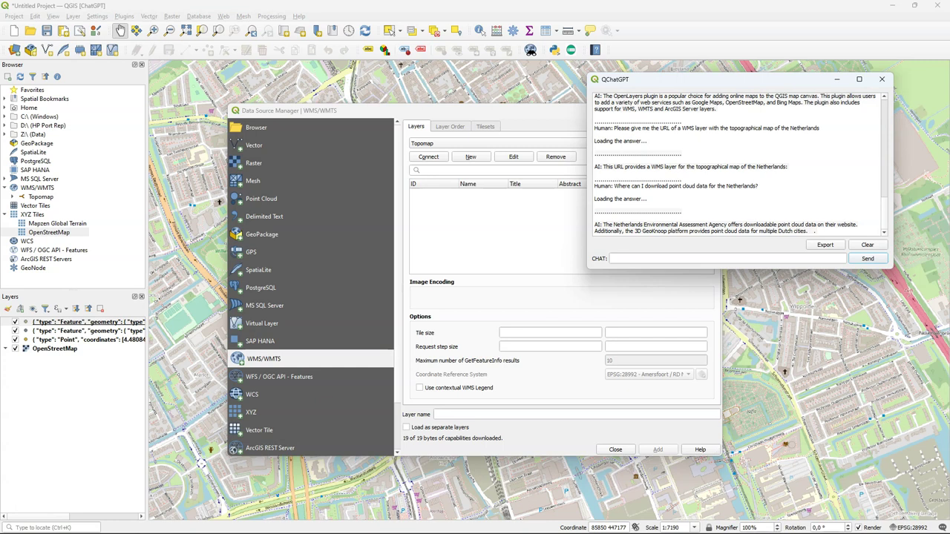
# Step: Ask for a PyQGIS script that iterates over the features of a point layer
pyautogui.click(748, 151)
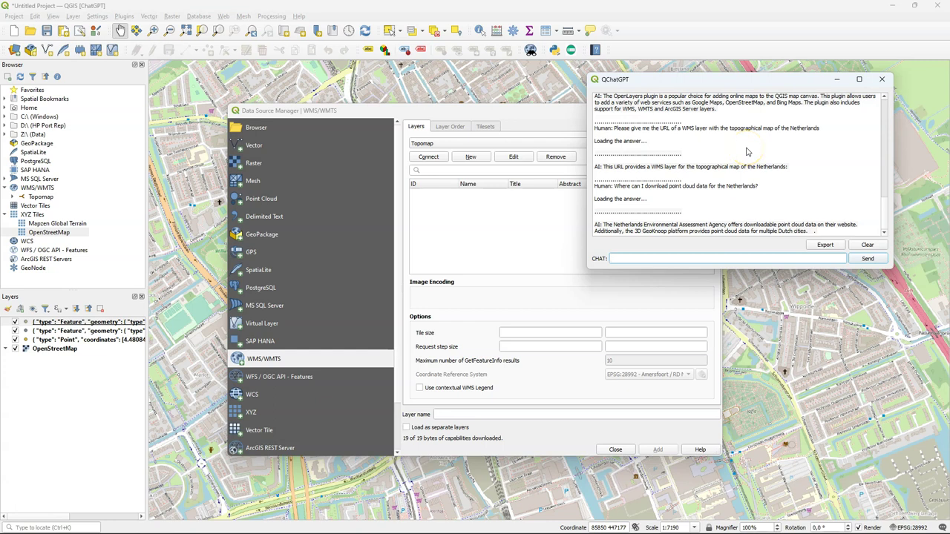
pyautogui.write('Can you write a PyQGIS script that iterates over features of a point ')
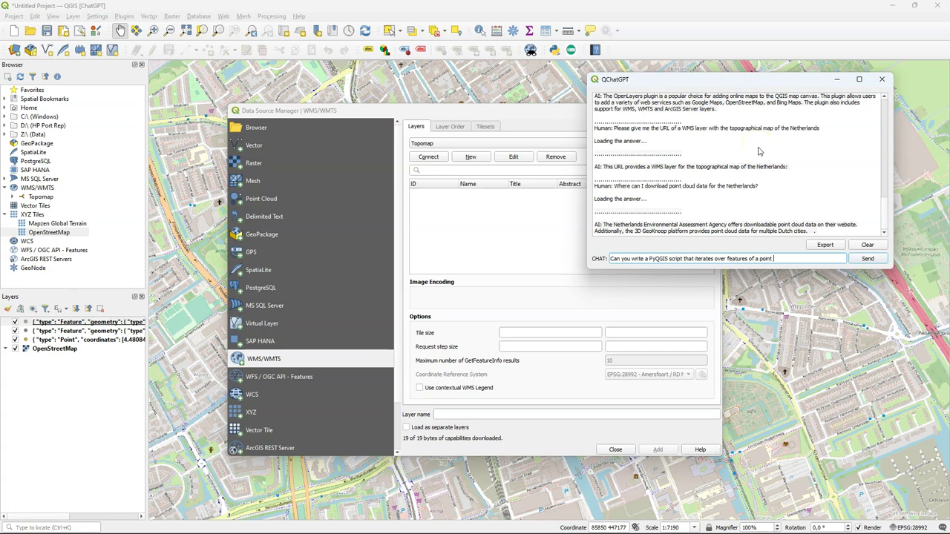
pyautogui.write('layer?')
pyautogui.click(865, 258)
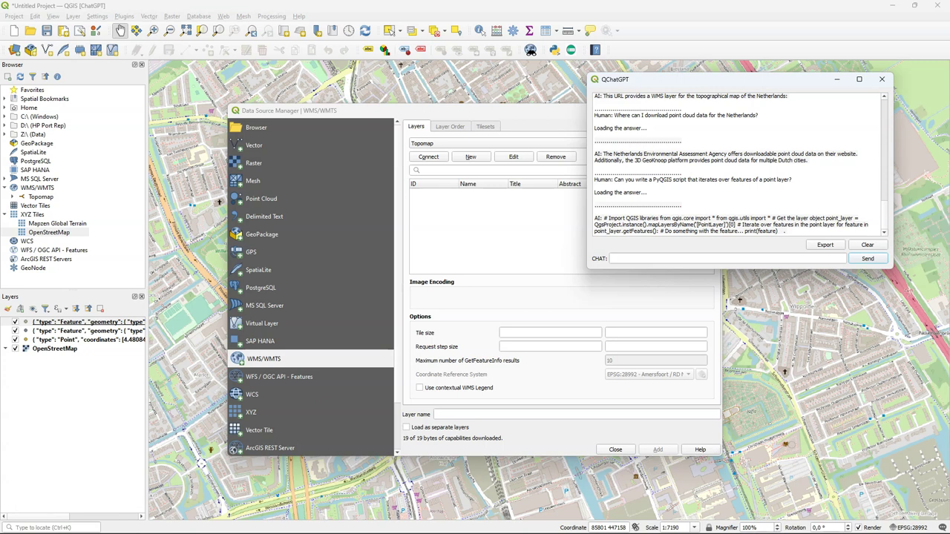
# Step: Close the Data Source Manager, ask for a QGIS hydrology YouTube channel, then draft a hydrology books question
pyautogui.click(660, 220)
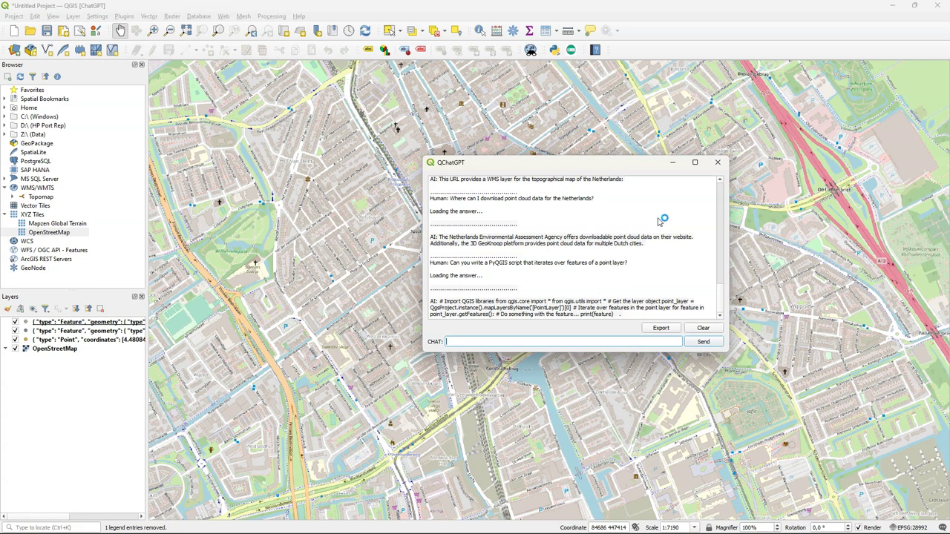
pyautogui.write('Which YouTube channel can you recommend to learn more about QGIS for hydrology?')
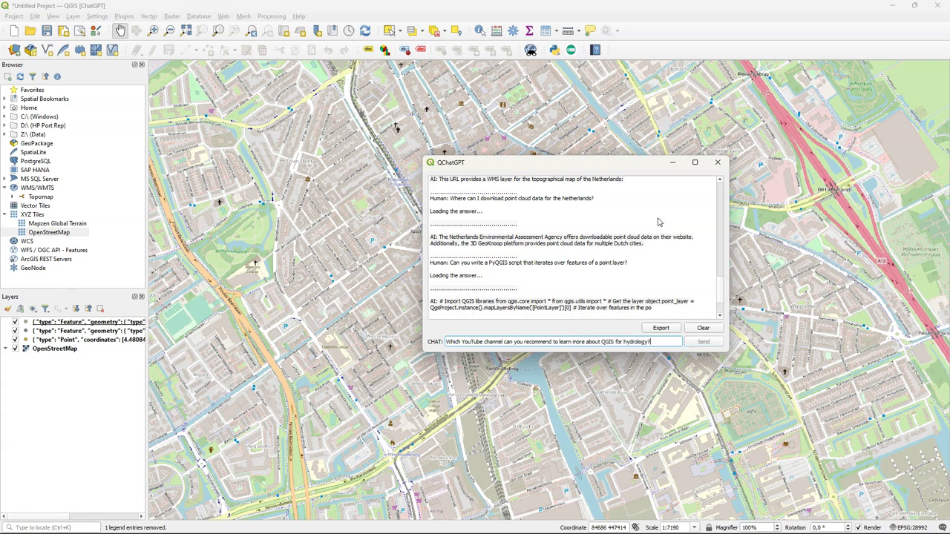
pyautogui.press('Return')
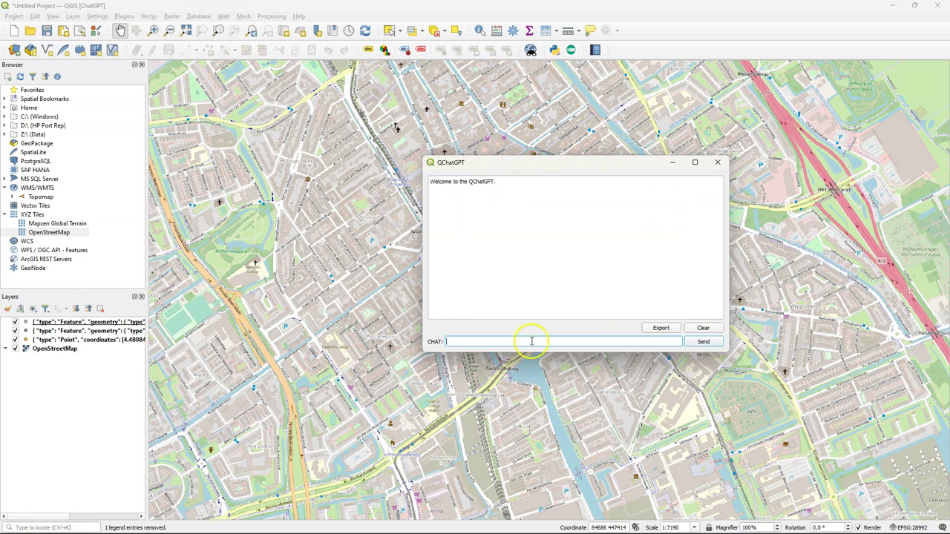
pyautogui.write('Are there books you recommend about QGIS for h')
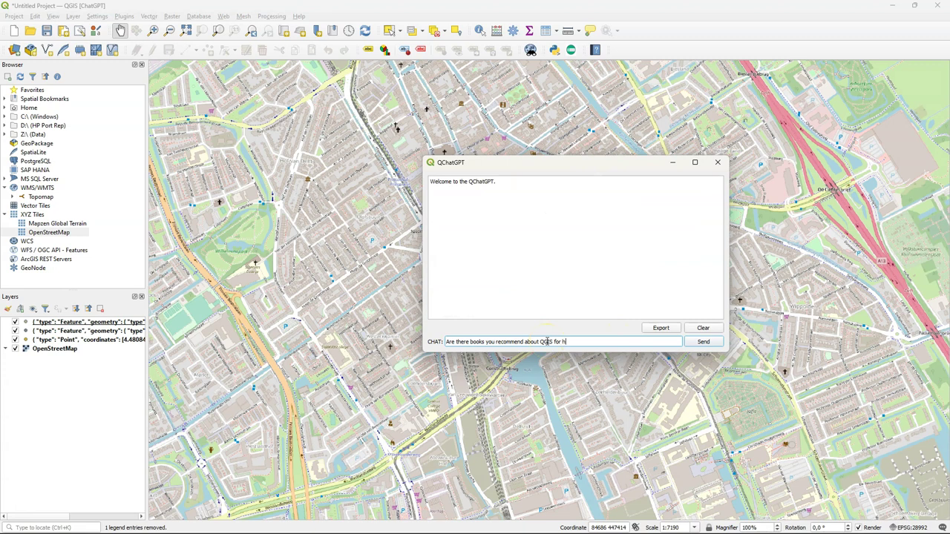
pyautogui.write('ydrological applications?')
# Step: Send the hydrology books question, then ask 'What can I do with the PCRaster Tools plugin for QGIS?'
pyautogui.click(703, 341)
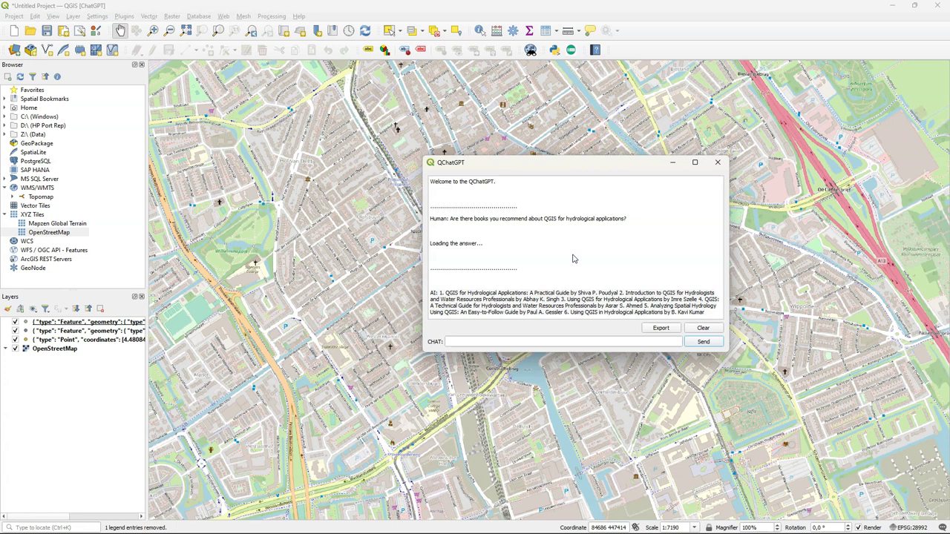
pyautogui.click(608, 339)
pyautogui.write('What can I do with the PCRaster Tool')
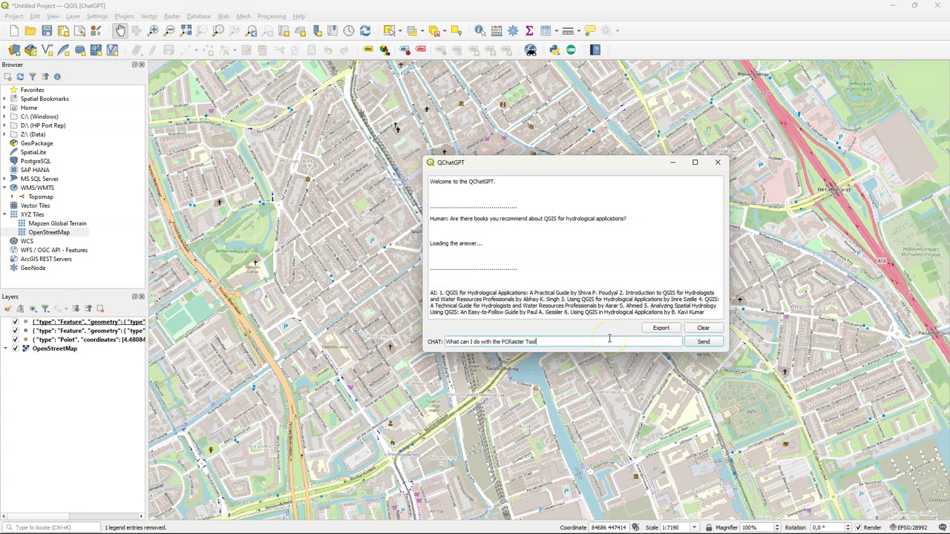
pyautogui.write('s plugin?')
pyautogui.press('BackSpace')
pyautogui.write('for QGIS?')
pyautogui.click(704, 341)
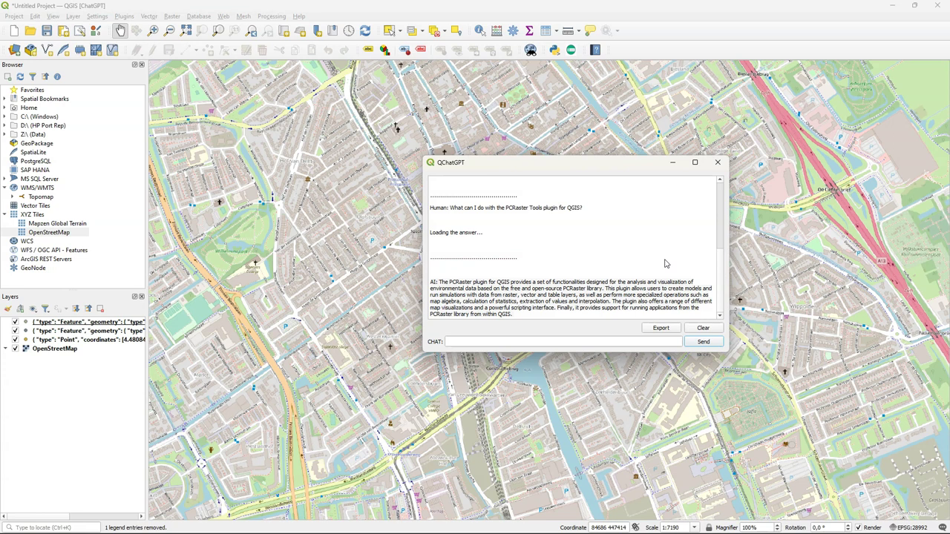
# Step: Ask QChatGPT 'How do I easily load a world map with country boundaries in QGIS?'
pyautogui.write('How do I eas')
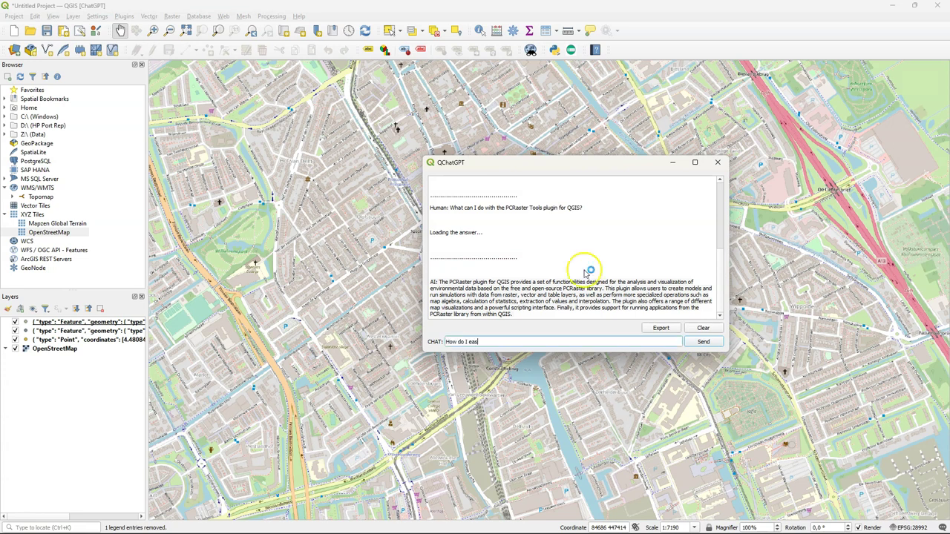
pyautogui.write('ily load a world map with country b')
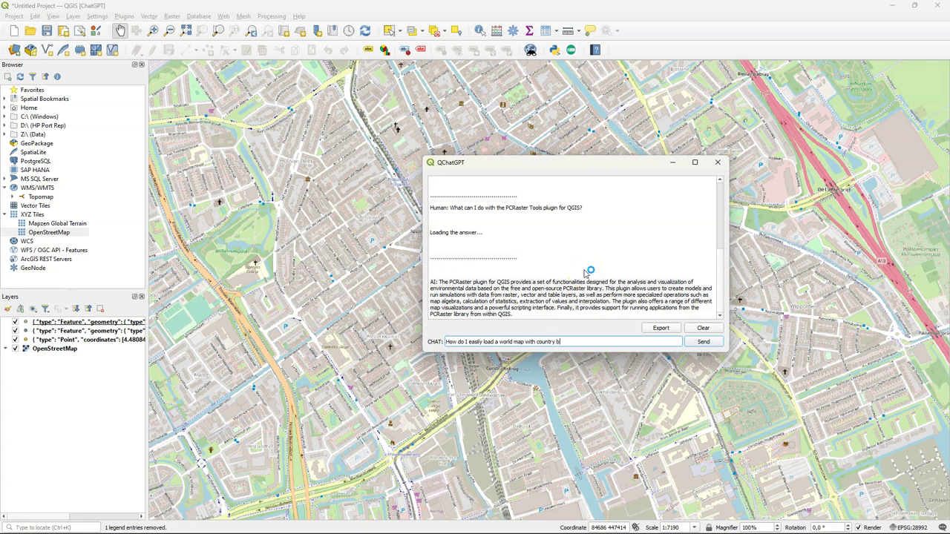
pyautogui.write('oundaries in QGIS?')
pyautogui.press('Return')
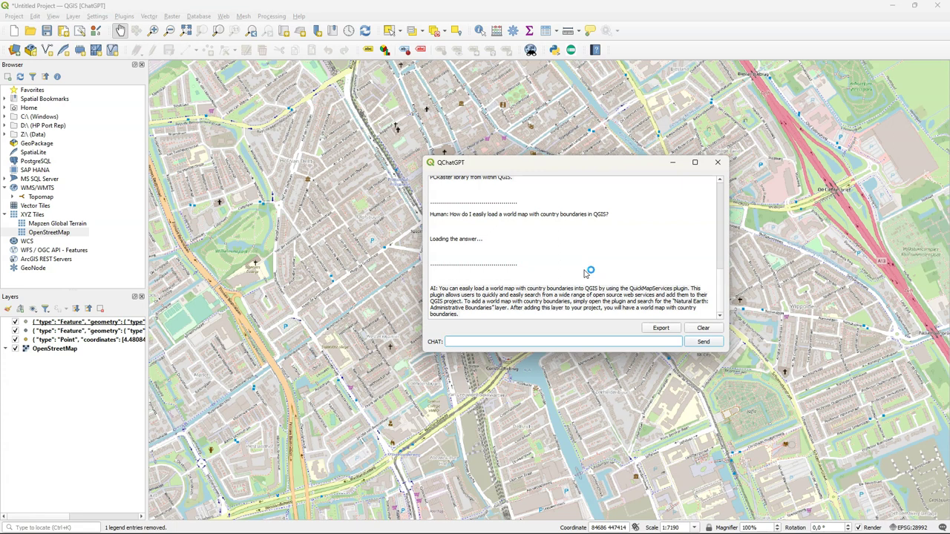
# Step: Ask about QGIS Easter eggs, request more details, then ask how to get the retro-style logo photo mosaic
pyautogui.write('Do you know the Easter eggs in QGIS?')
pyautogui.press('Return')
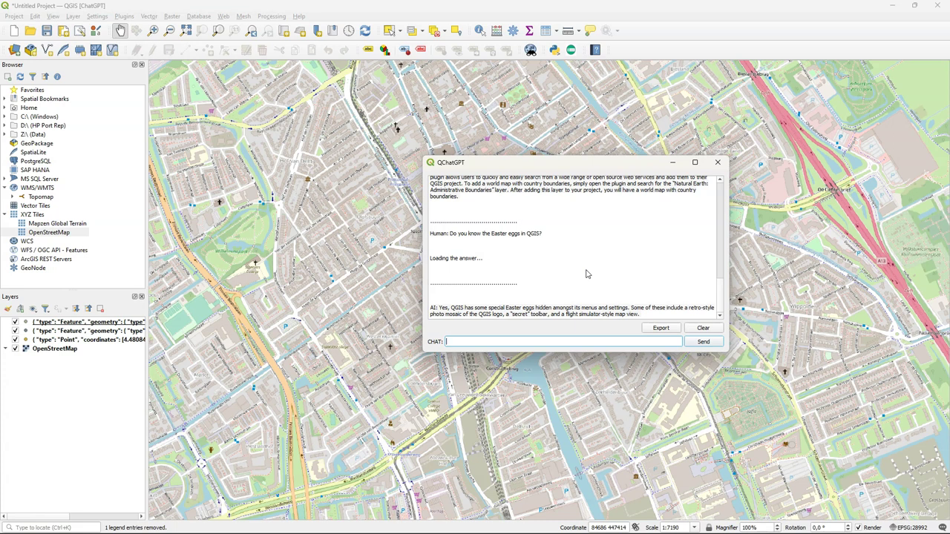
pyautogui.write('Can you give more details?')
pyautogui.press('Return')
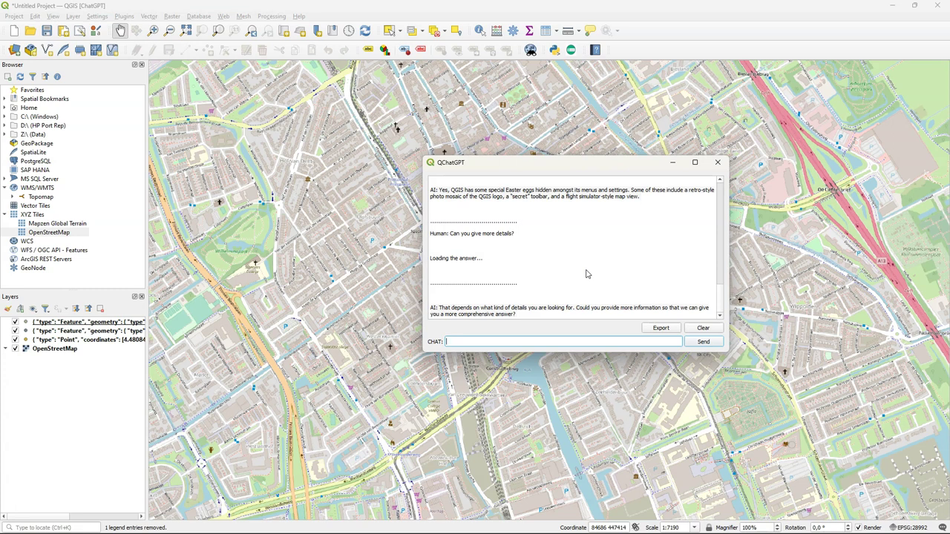
pyautogui.write('How do ')
pyautogui.write('I get the retro-style ph')
pyautogui.write('oto m')
pyautogui.write('oa')
pyautogui.write('aic of the Q')
pyautogui.write('GIS ')
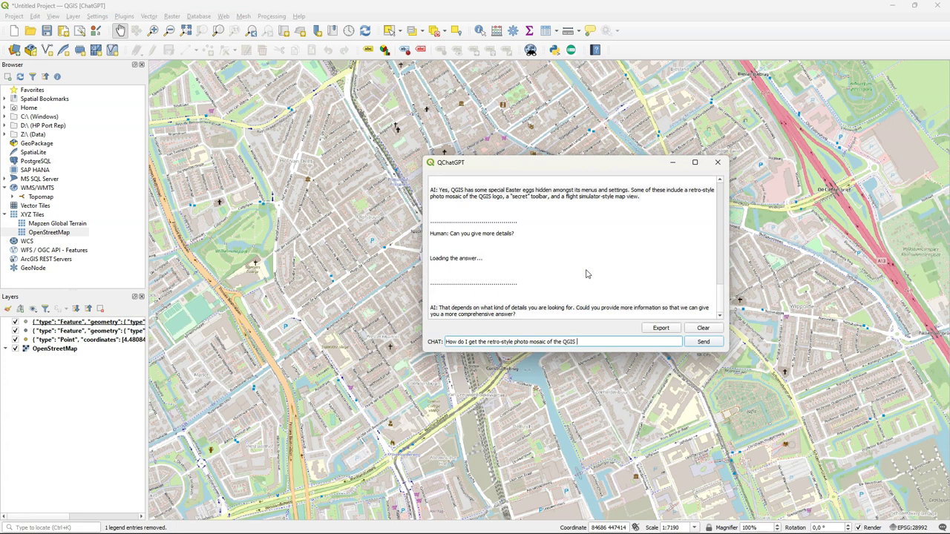
pyautogui.write('logo in QGIS?')
pyautogui.press('Return')
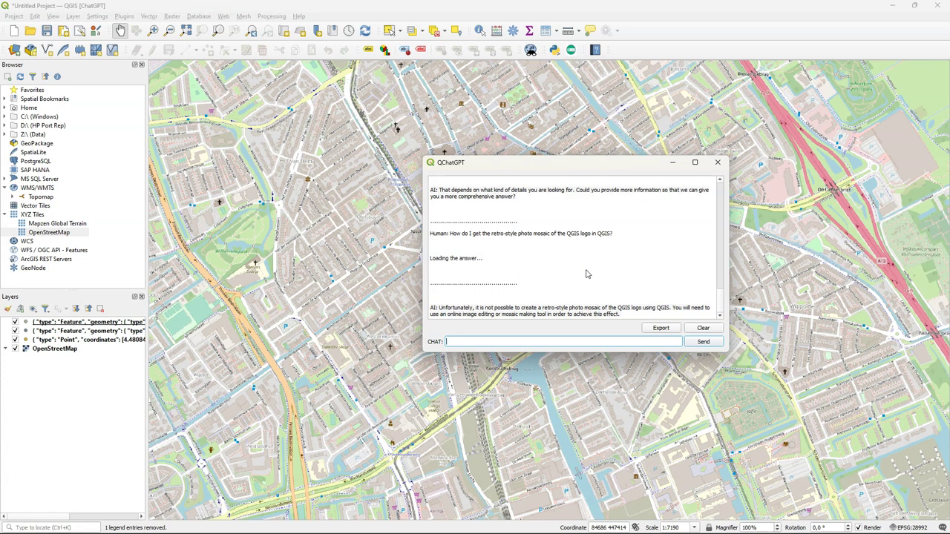
# Step: Ask where the next QGIS Contributor Meeting is, then start typing a plugin question
pyautogui.write('is the next')
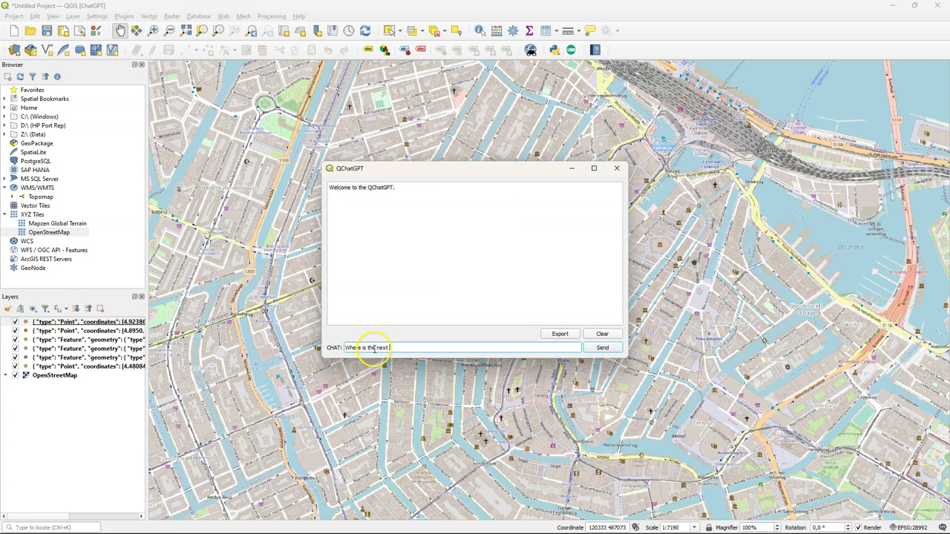
pyautogui.write(' QGIS Contributor Meeting?')
pyautogui.press('Return')
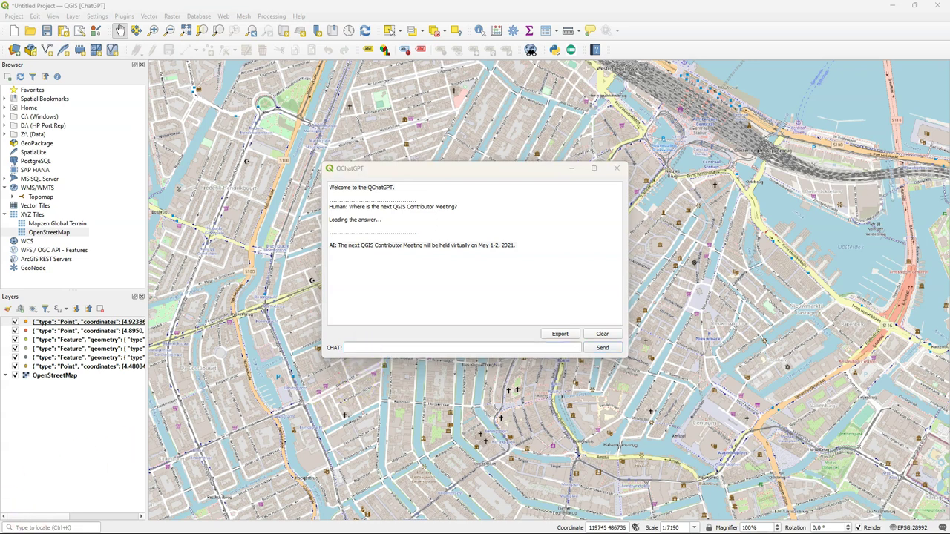
pyautogui.click(359, 349)
pyautogui.write('Wh')
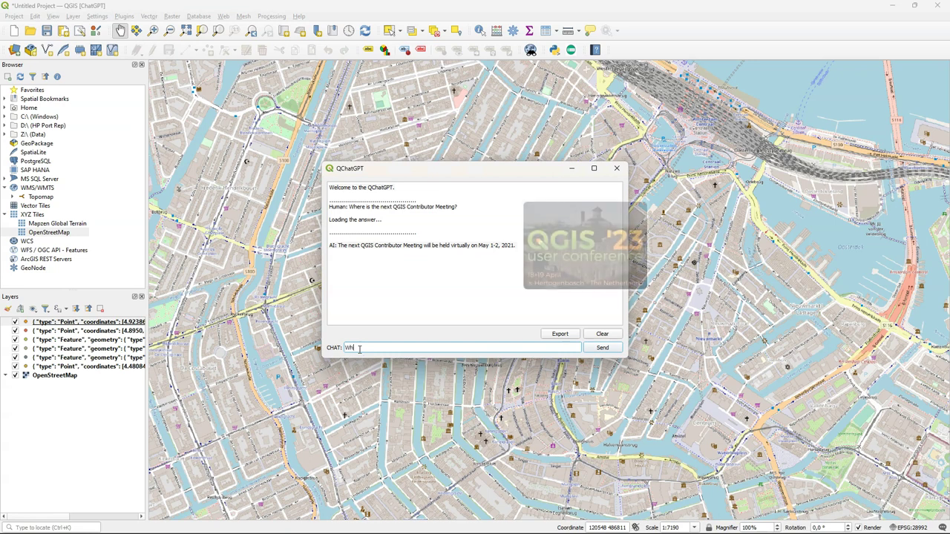
pyautogui.write("at's QGIS plugin ")
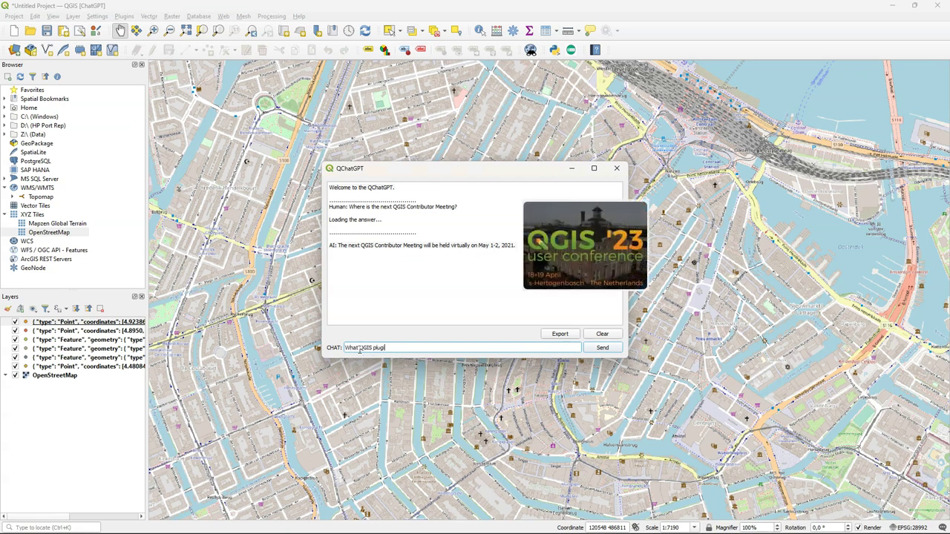
pyautogui.write('can I suse')
pyautogui.press('BackSpace')
pyautogui.press('BackSpace')
pyautogui.press('BackSpace')
pyautogui.press('BackSpace')
# Step: Finish and send the question 'What QGIS plugin can I use for kriging?'
pyautogui.write('use for kriging?')
pyautogui.press('Return')
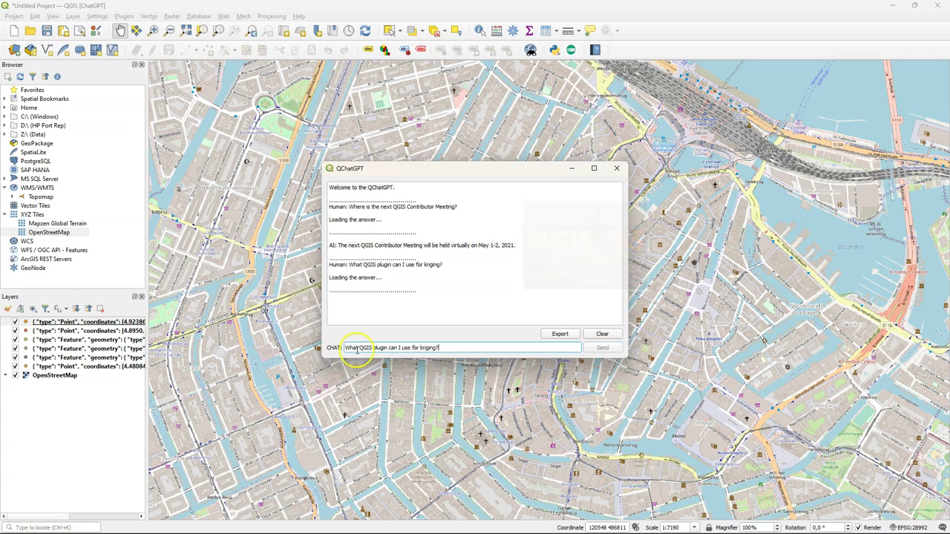